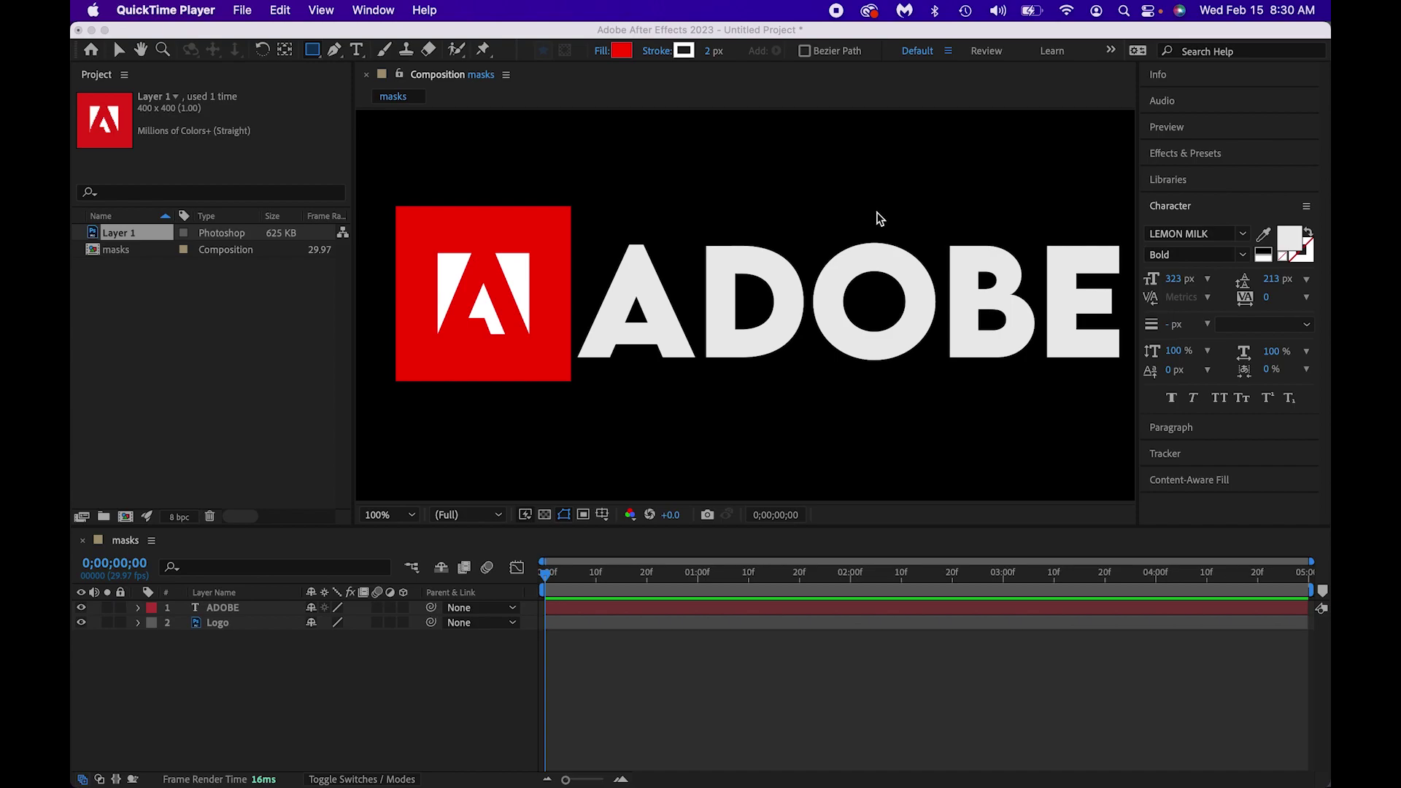
Select the ADOBE text layer in the masks composition and expand its Text and Transform properties
click(234, 606)
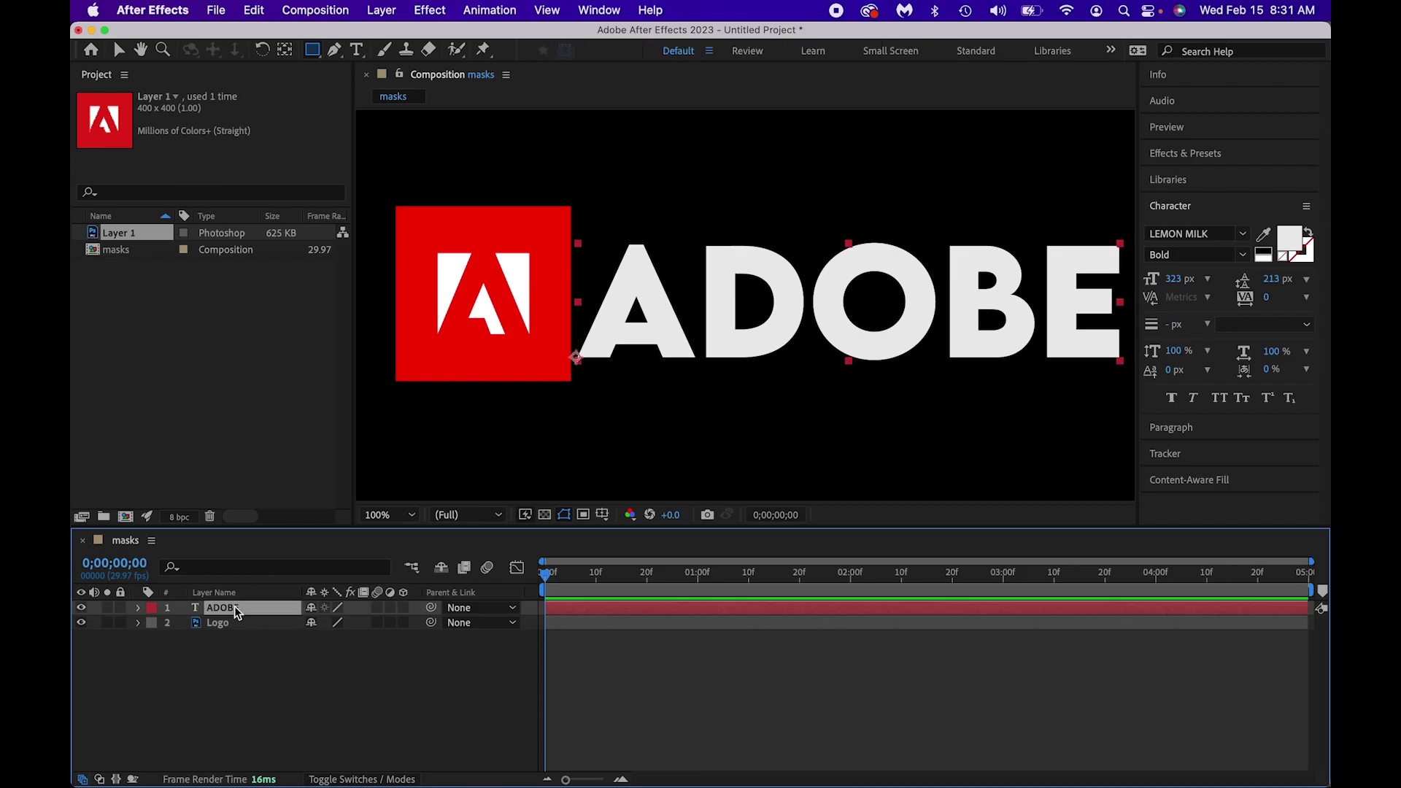
click(138, 607)
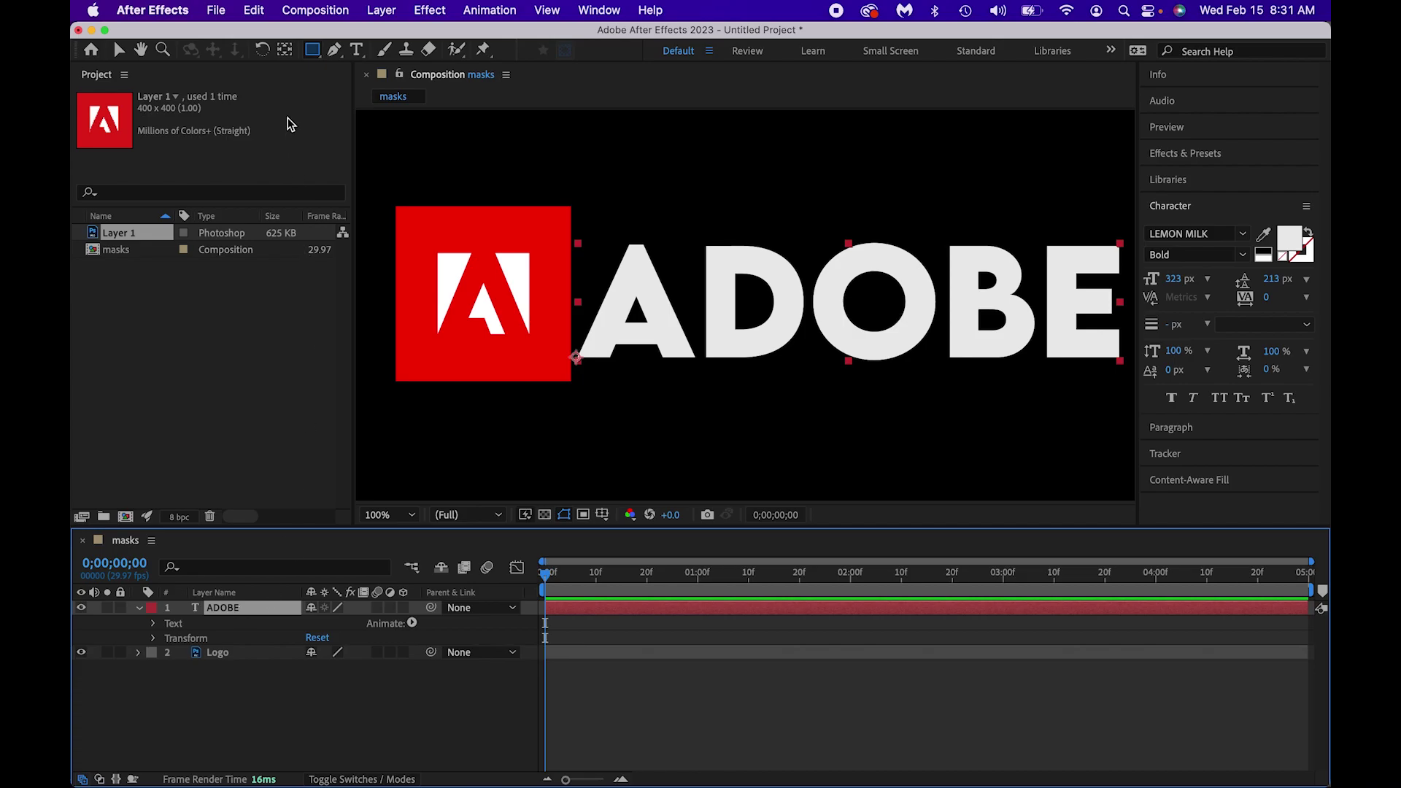
Draw rectangle Mask 1 on the ADOBE layer over the red logo area
click(313, 50)
drag(571, 206, 313, 377)
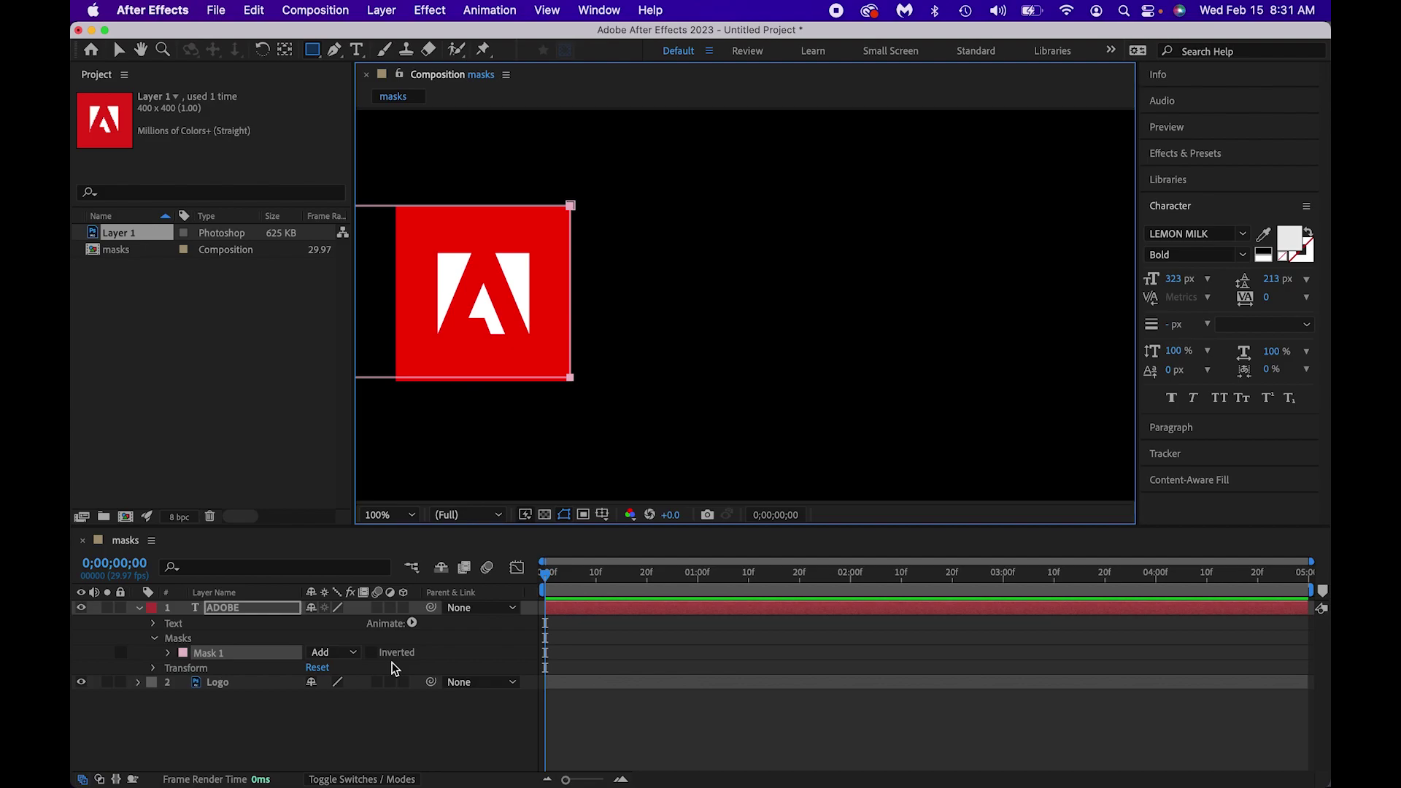
Invert Mask 1 and add a Position animator to the ADOBE text
click(372, 653)
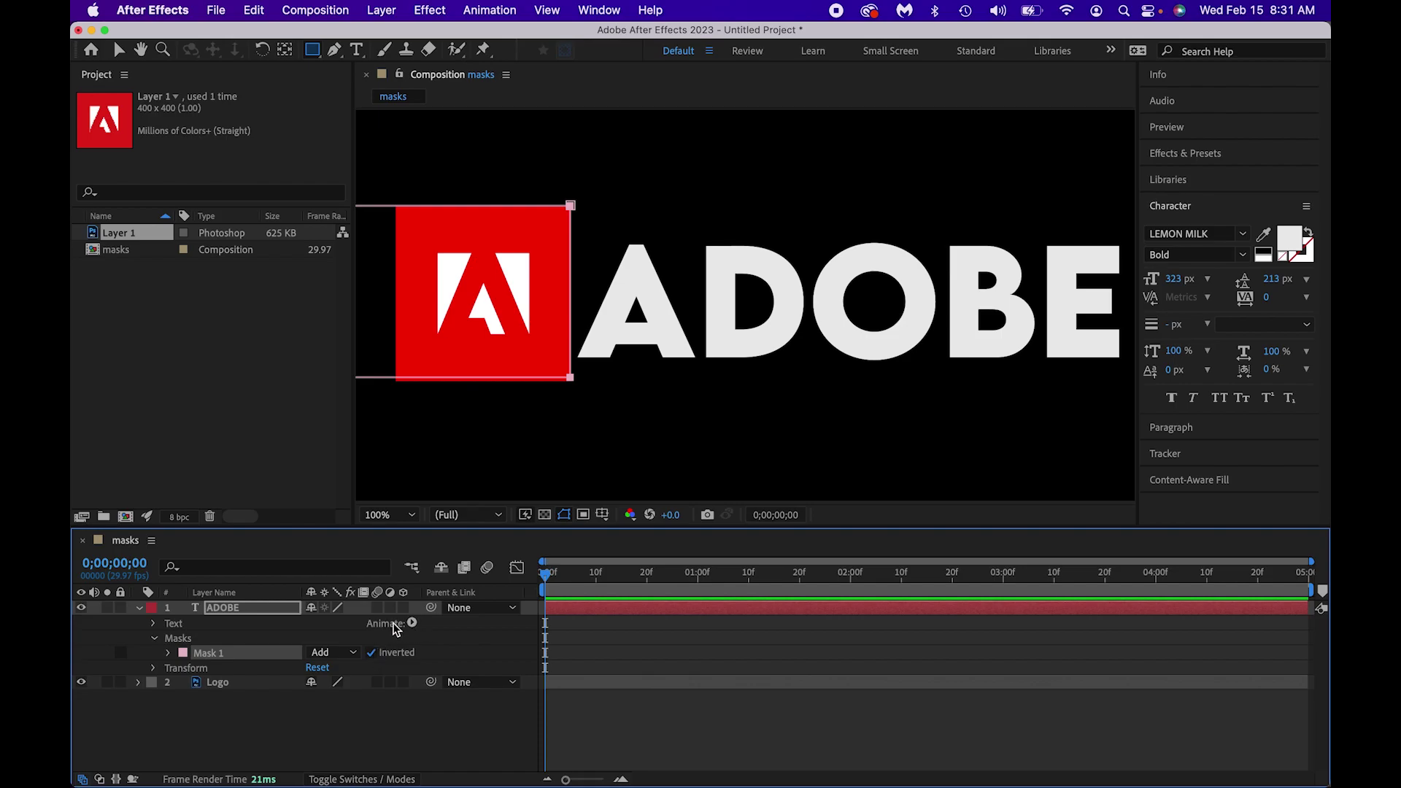
click(413, 623)
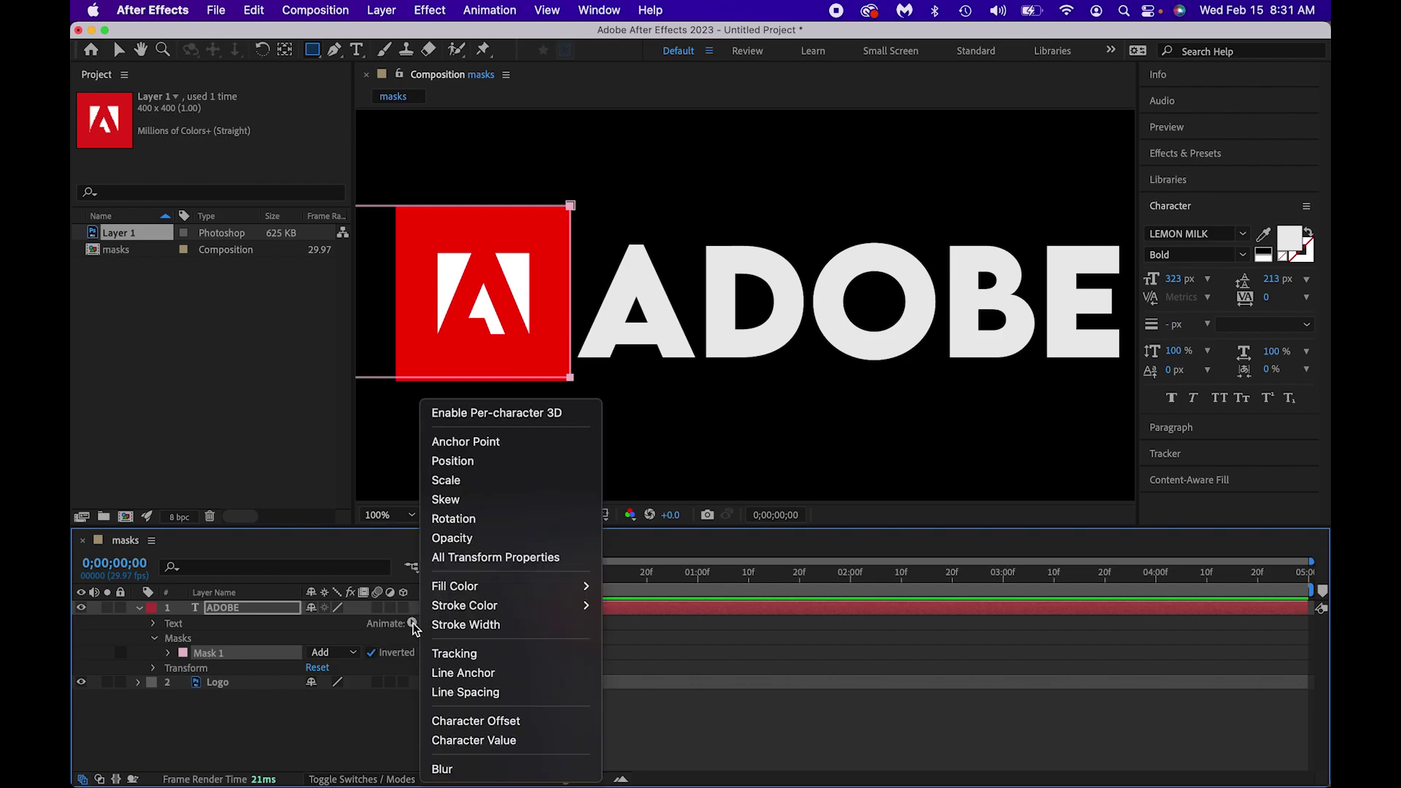
click(474, 460)
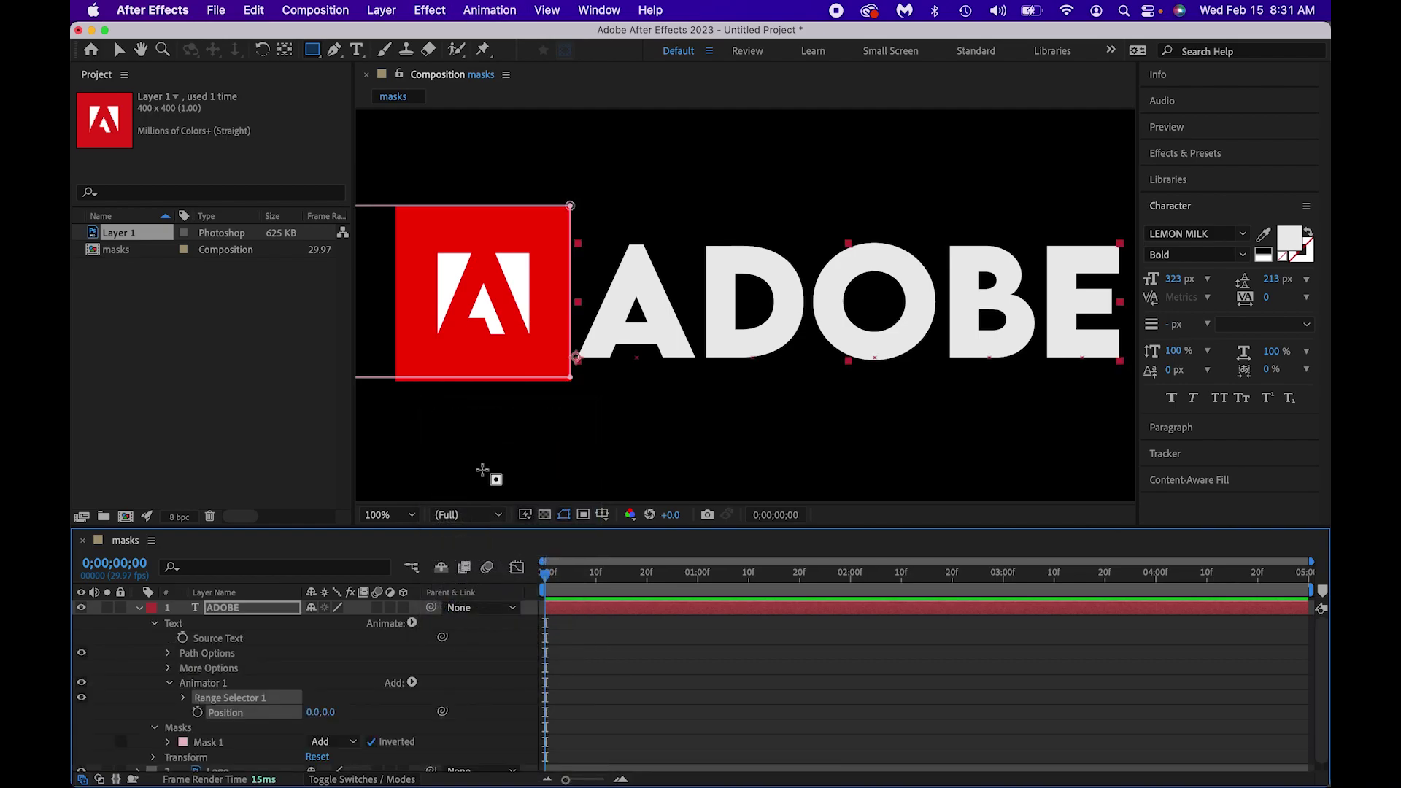
Keyframe the animator Position from 0 at frame 0 to -1360 at frame 15
click(197, 713)
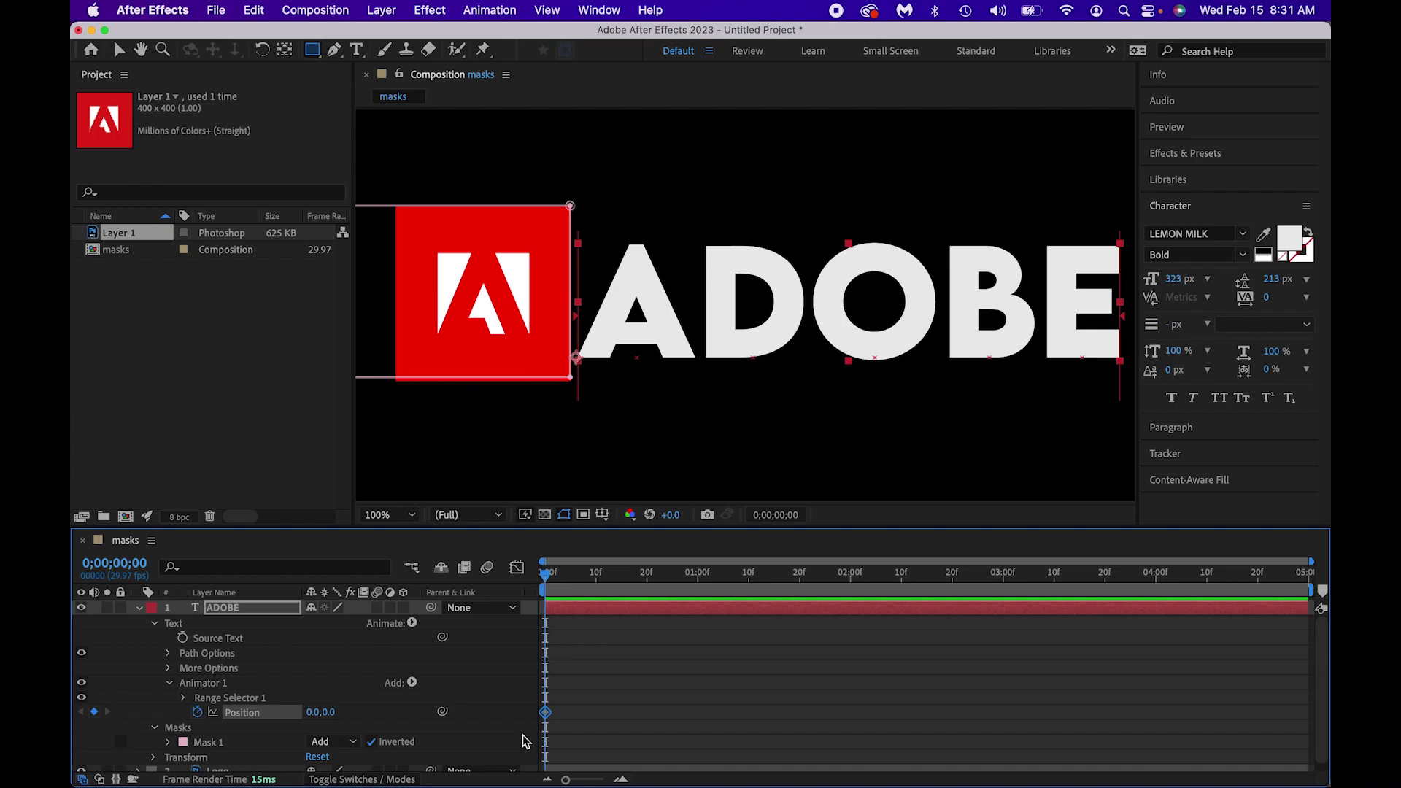
drag(547, 575, 619, 578)
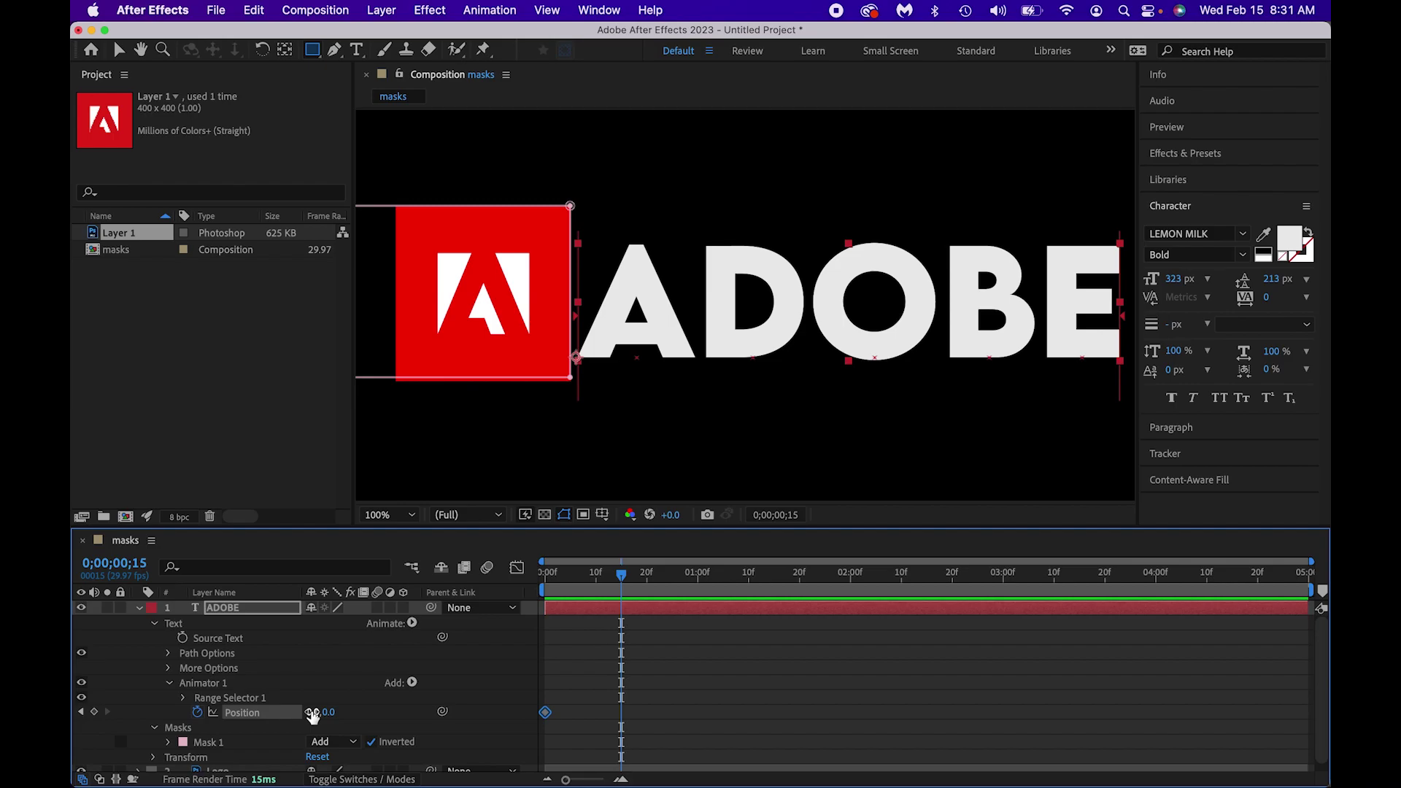
drag(312, 715, 76, 709)
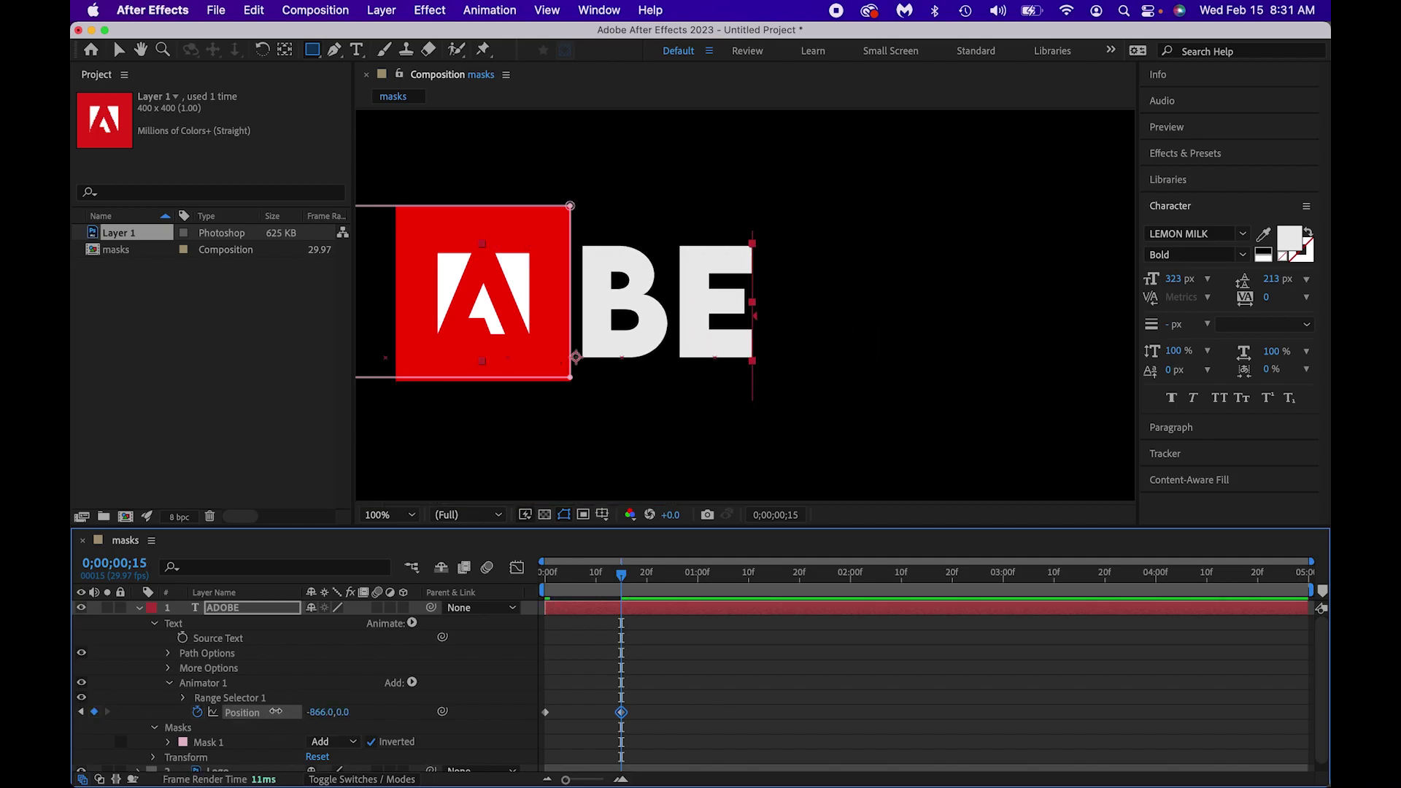
drag(276, 712, 108, 715)
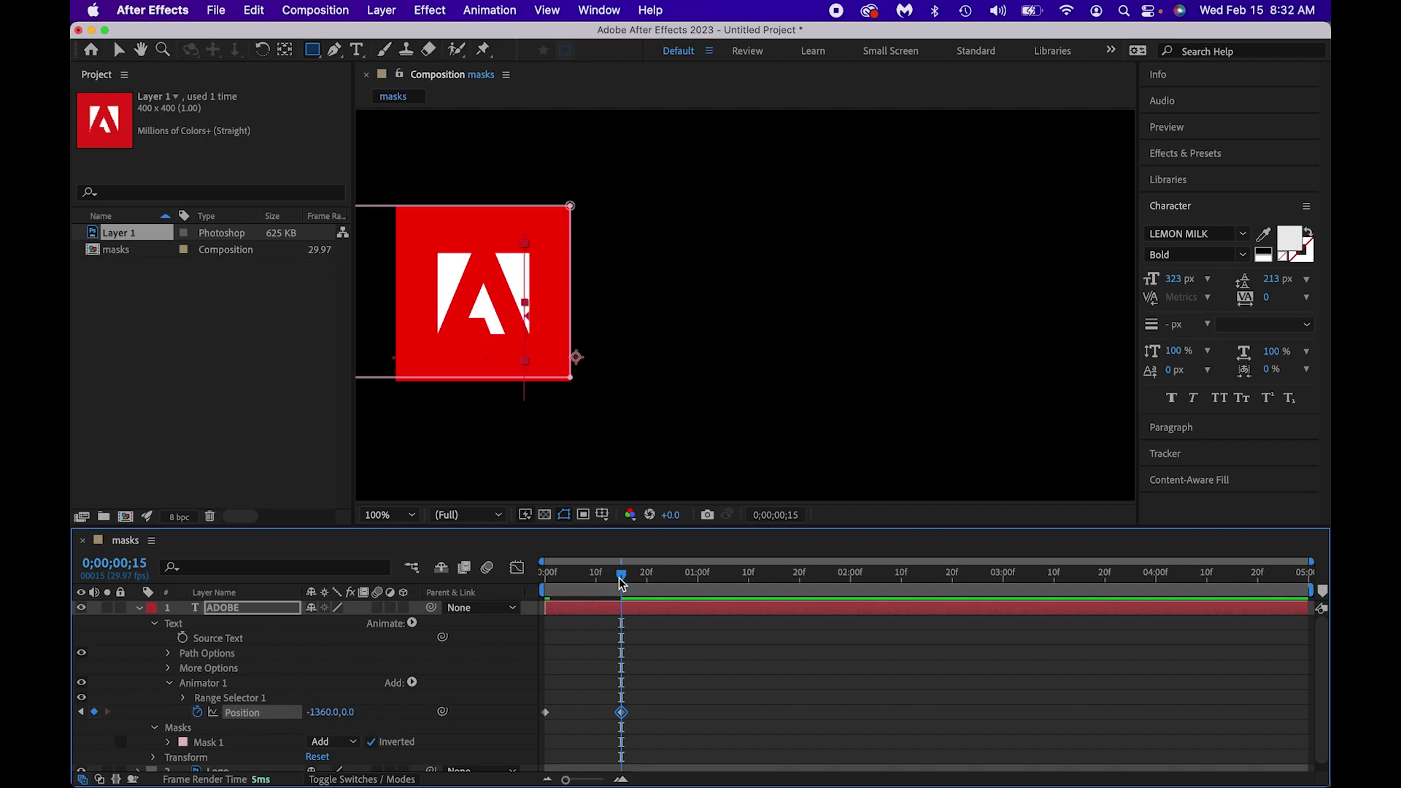
drag(621, 574, 523, 584)
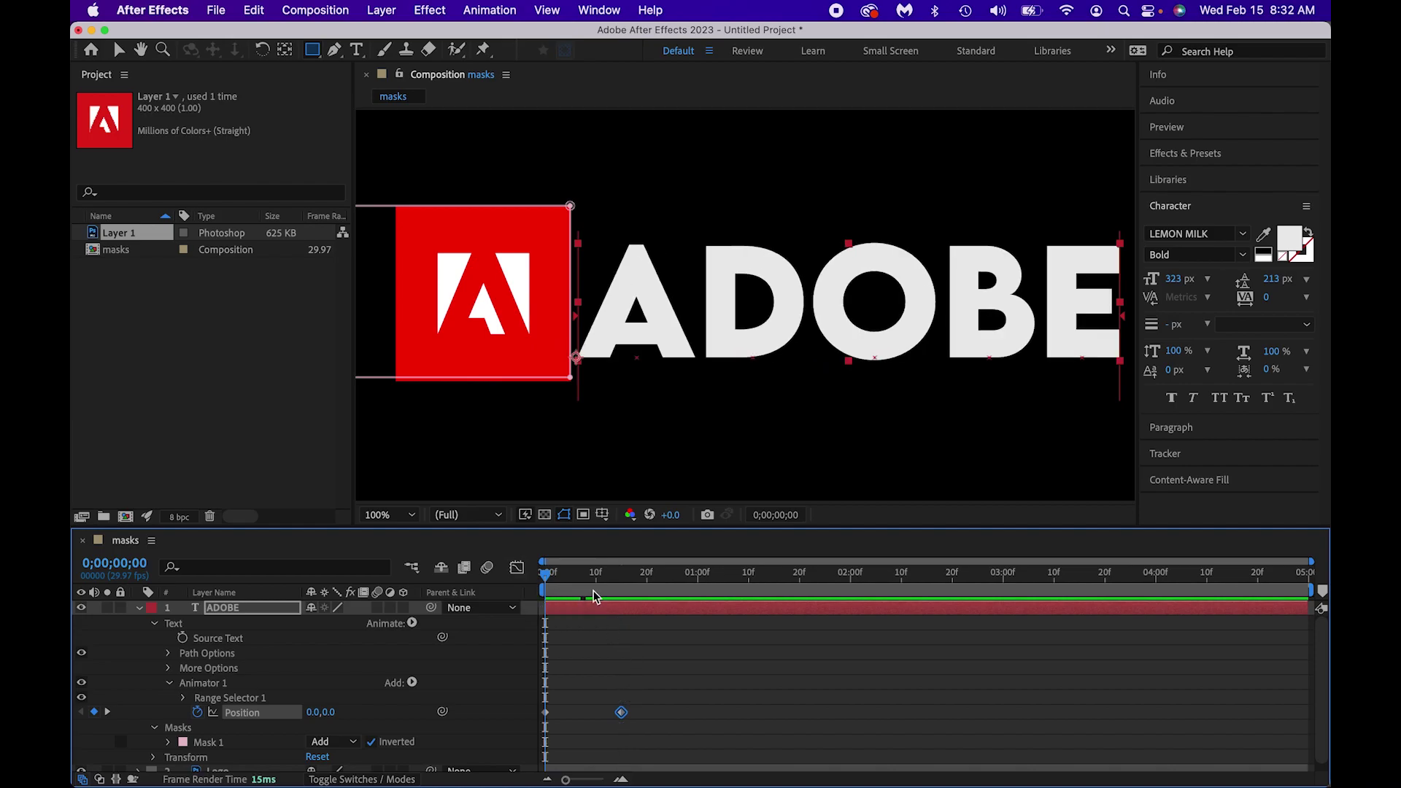
Add a third Position keyframe returning the ADOBE text to 0,0 at one second
drag(548, 579, 697, 578)
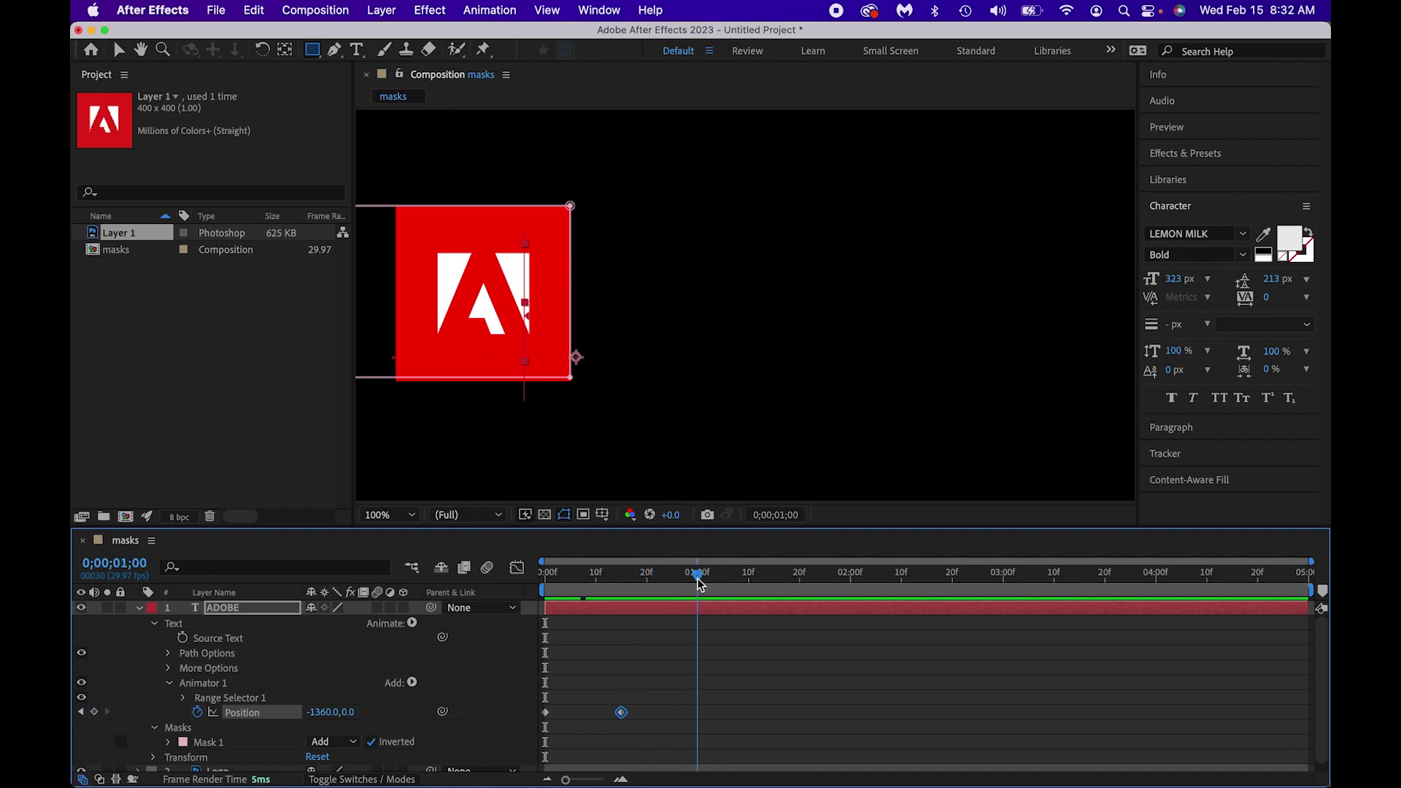
click(548, 715)
click(545, 712)
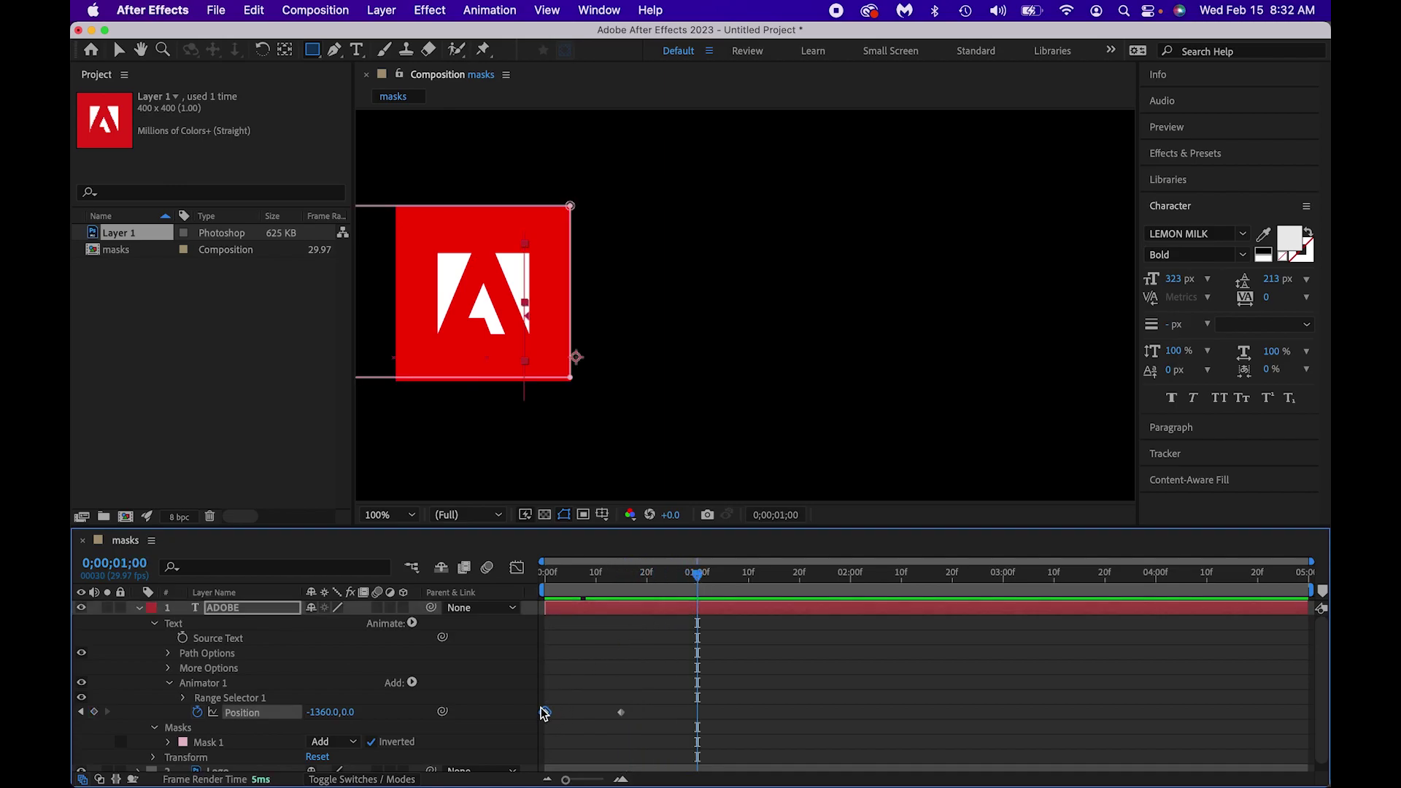
click(309, 712)
text(0)
key(Return)
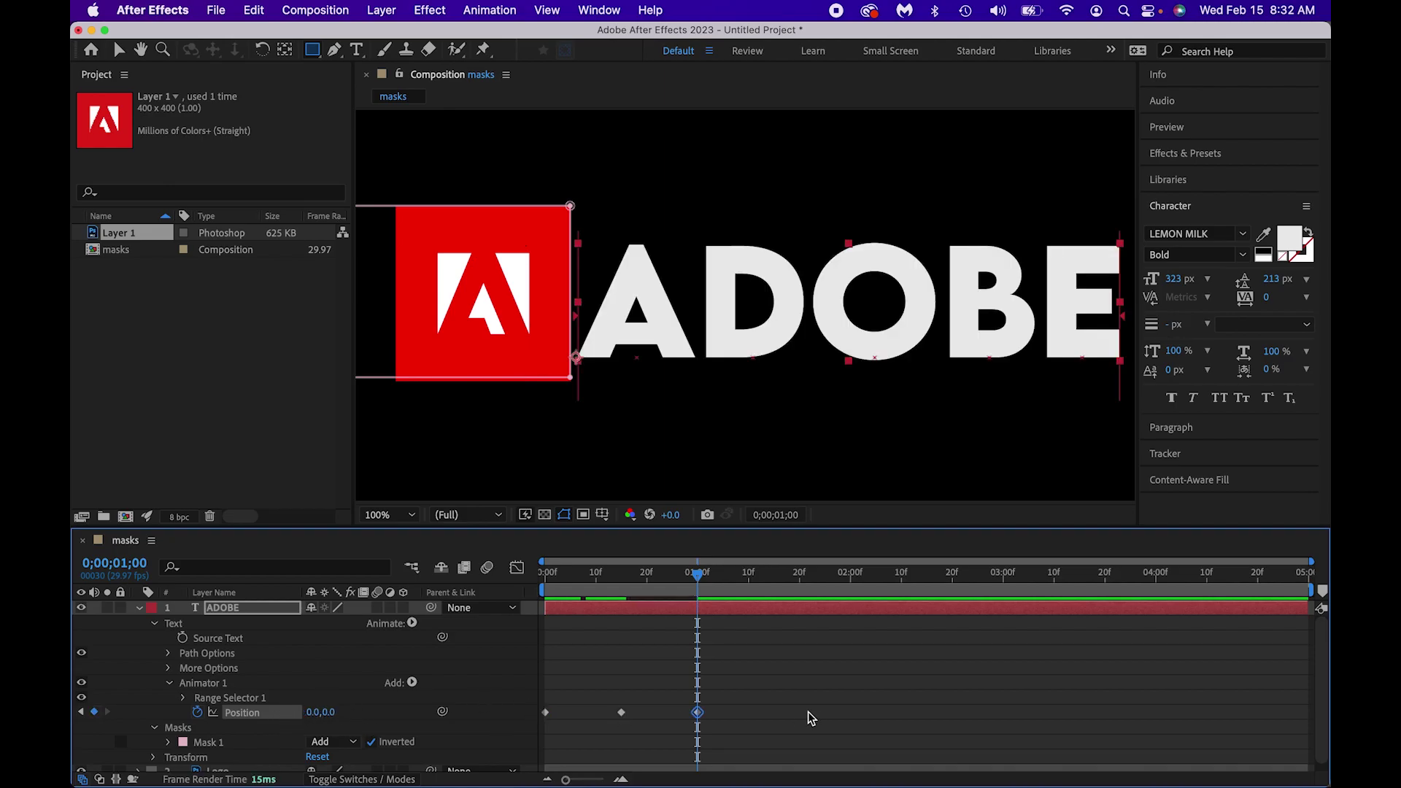
Apply Keyframe Assistant > Easy Ease to all three Position keyframes
drag(723, 719, 541, 708)
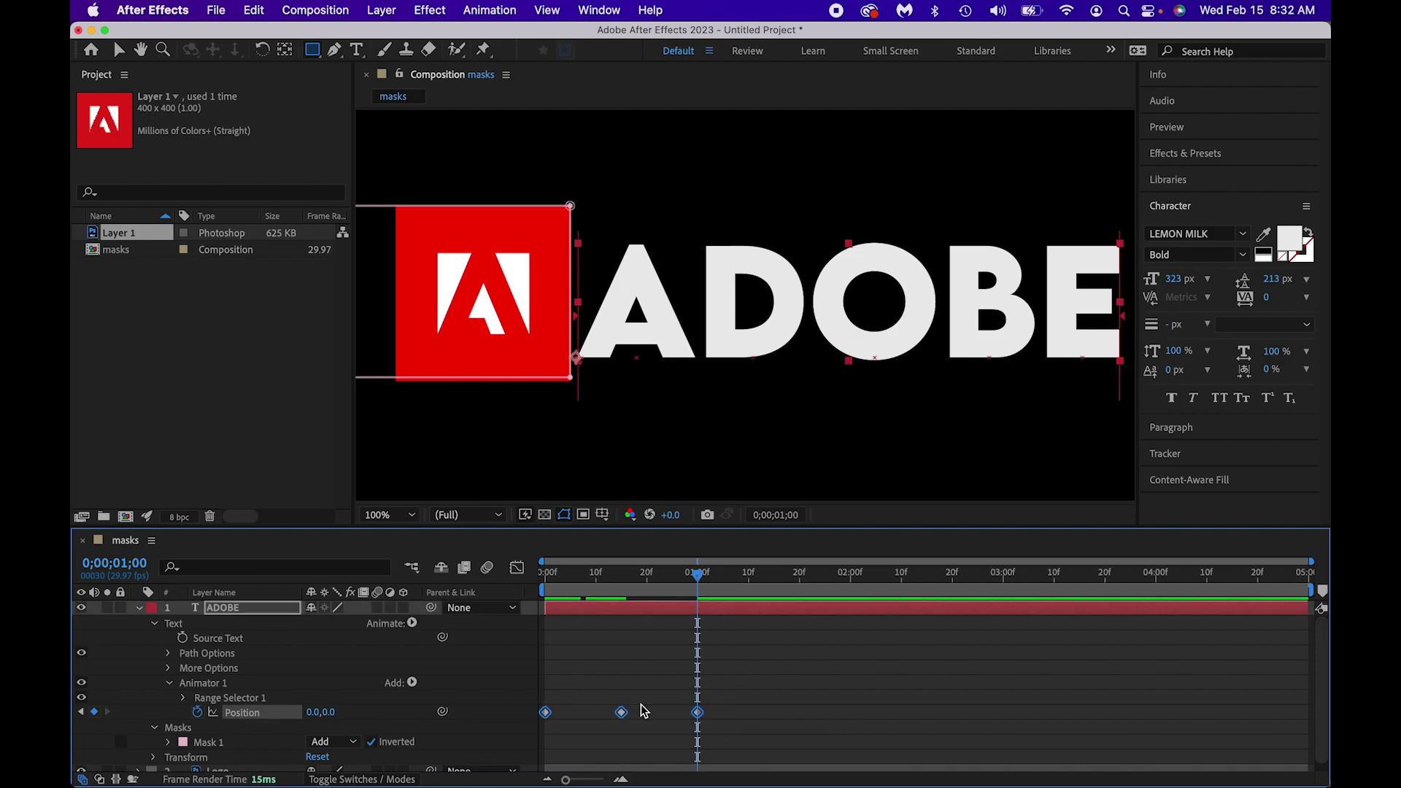
right_click(698, 713)
mouse_move(788, 769)
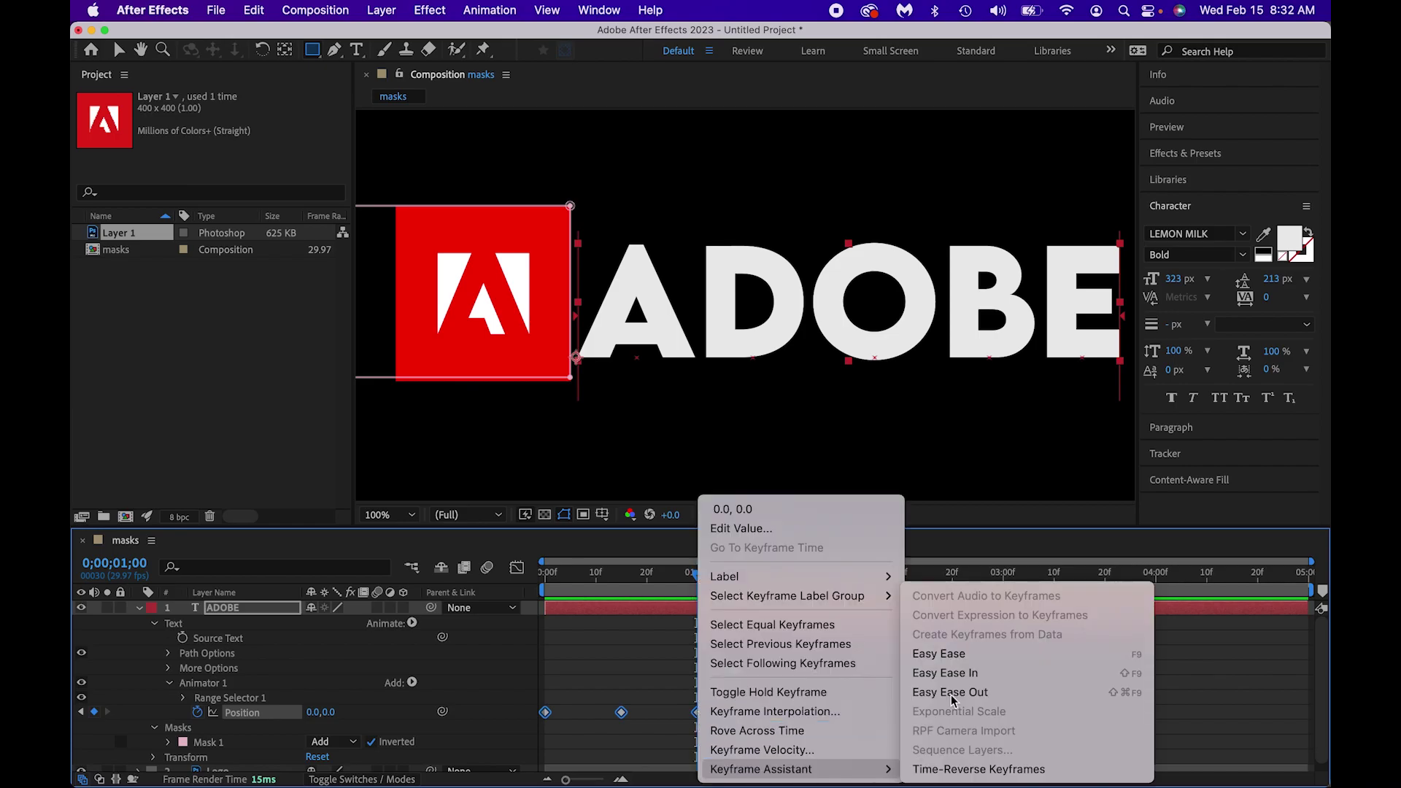
click(959, 654)
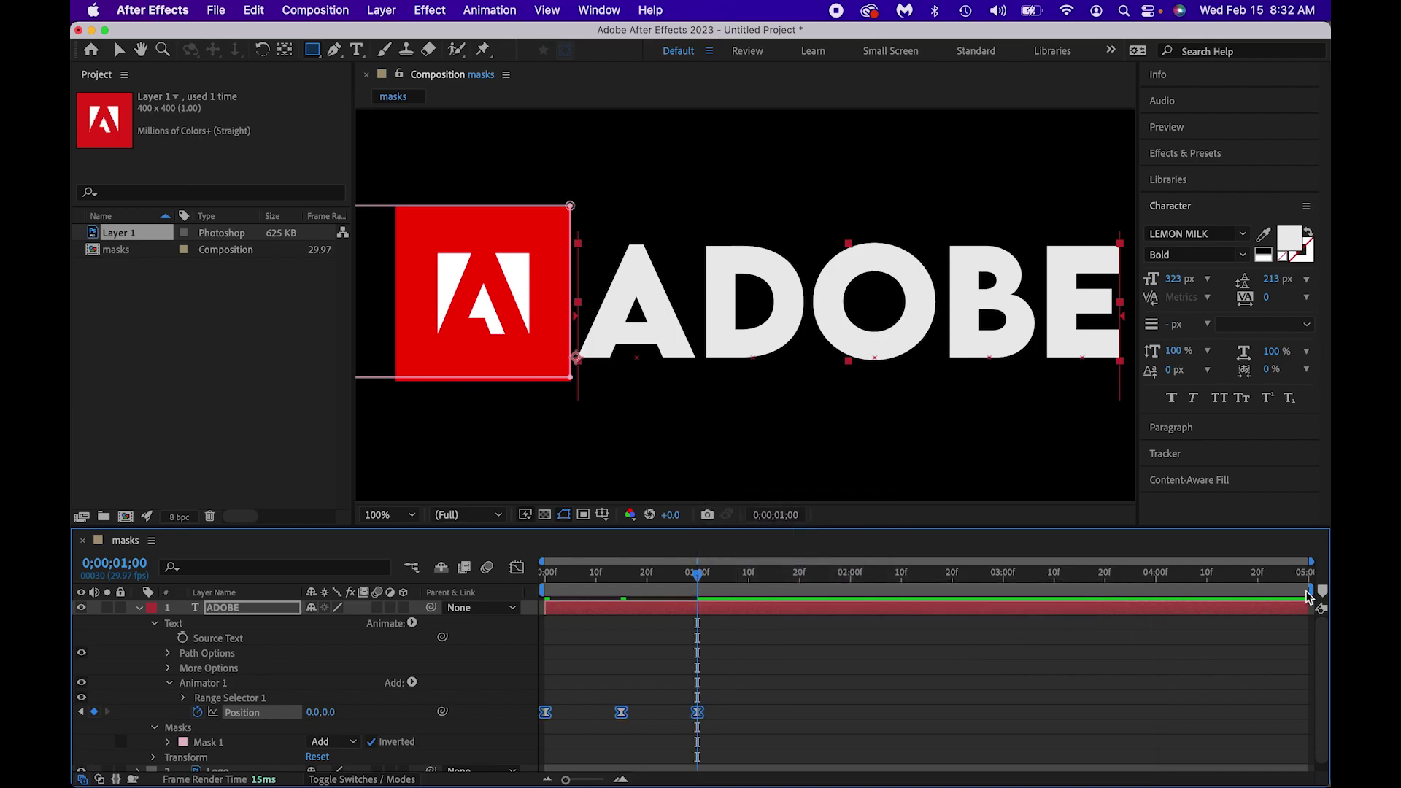
End the work area near 01;08, preview the text slide, and return to frame 0
drag(1308, 598, 715, 595)
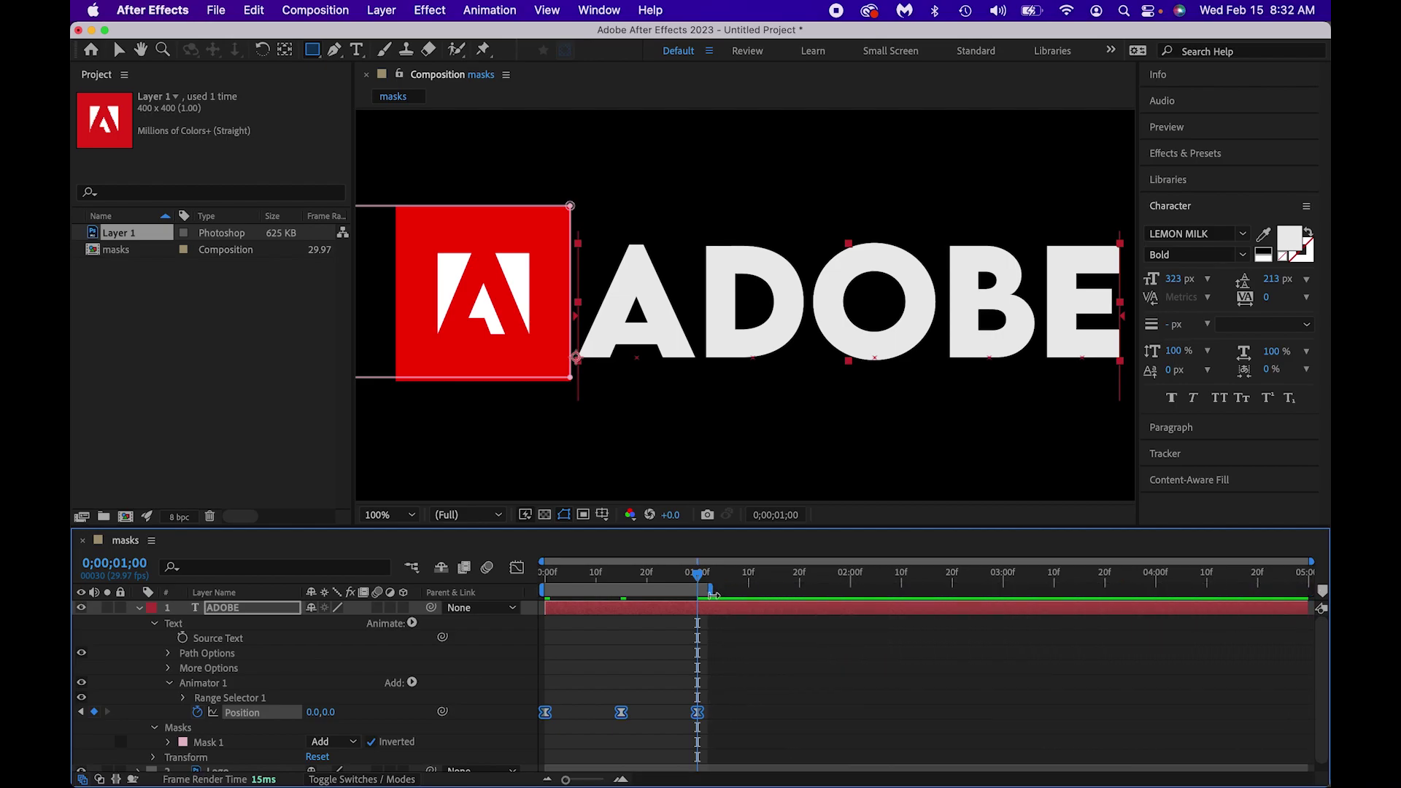
drag(699, 577, 687, 577)
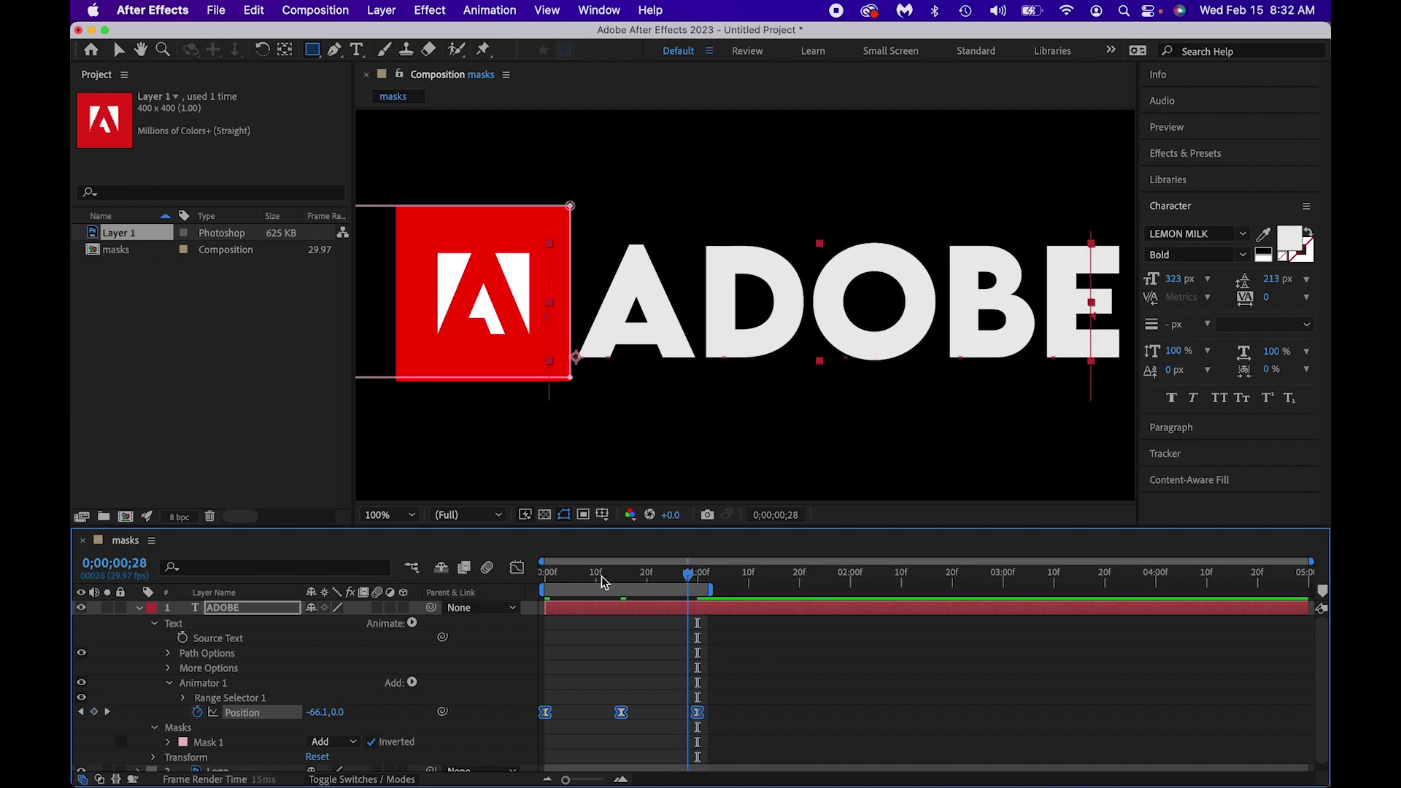
key(space)
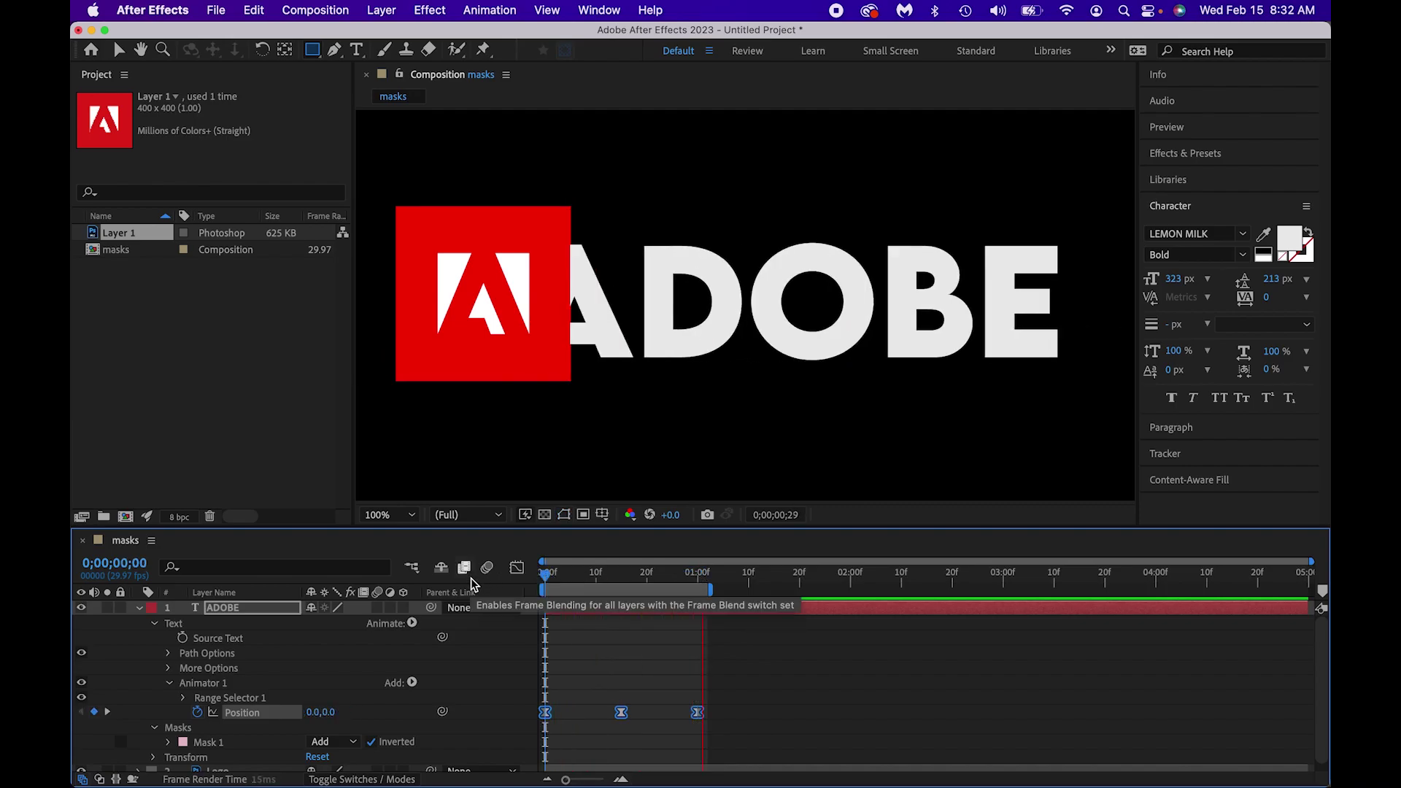
key(space)
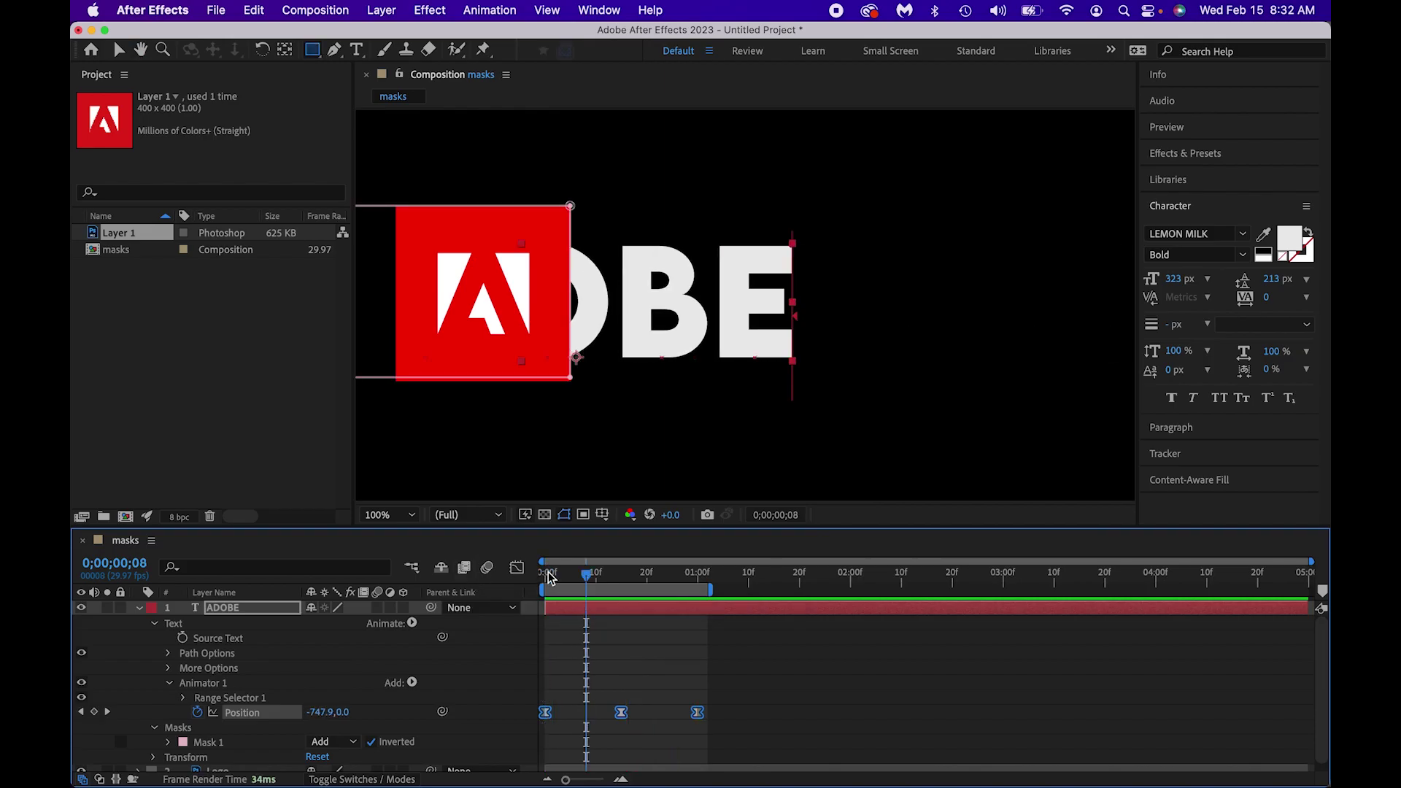
drag(588, 576, 528, 575)
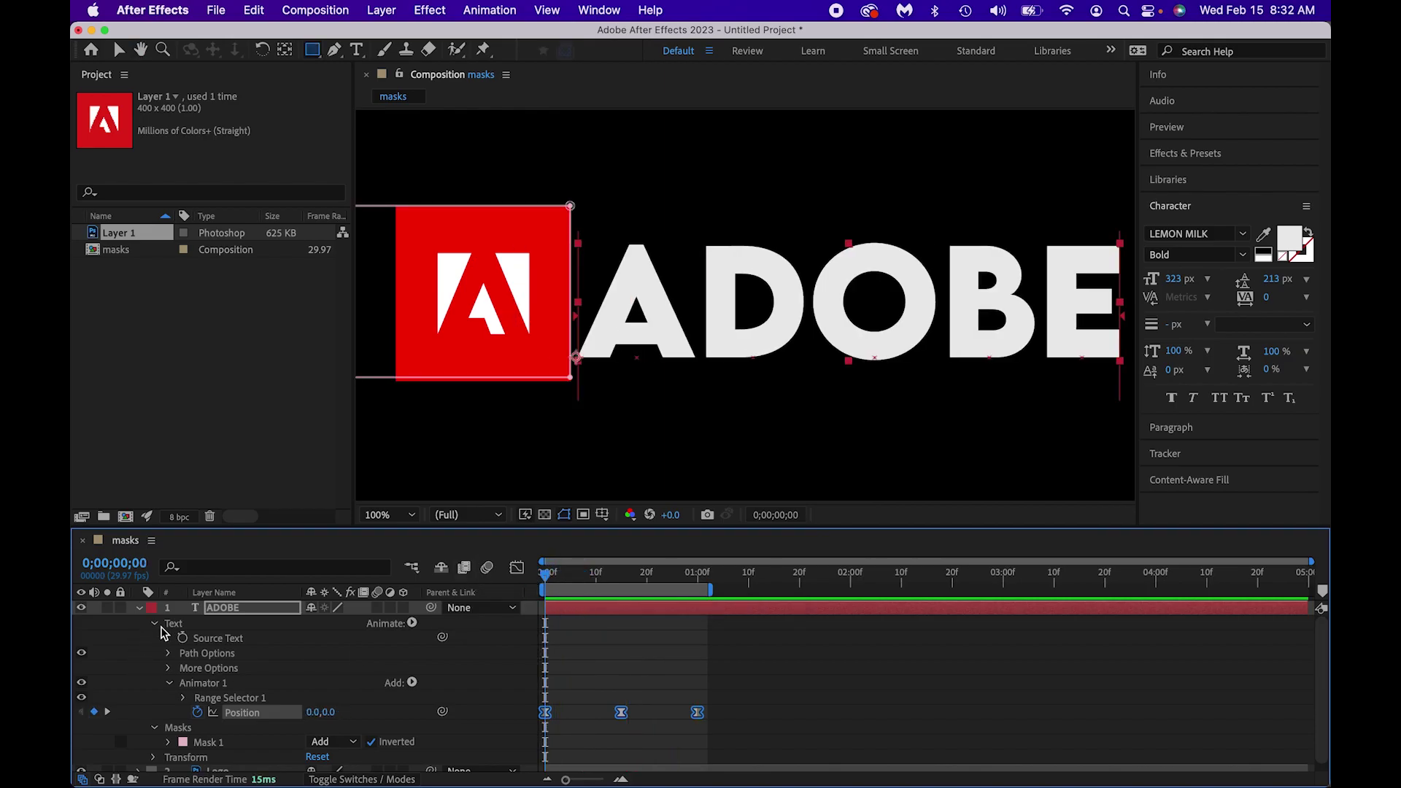
click(162, 629)
click(155, 624)
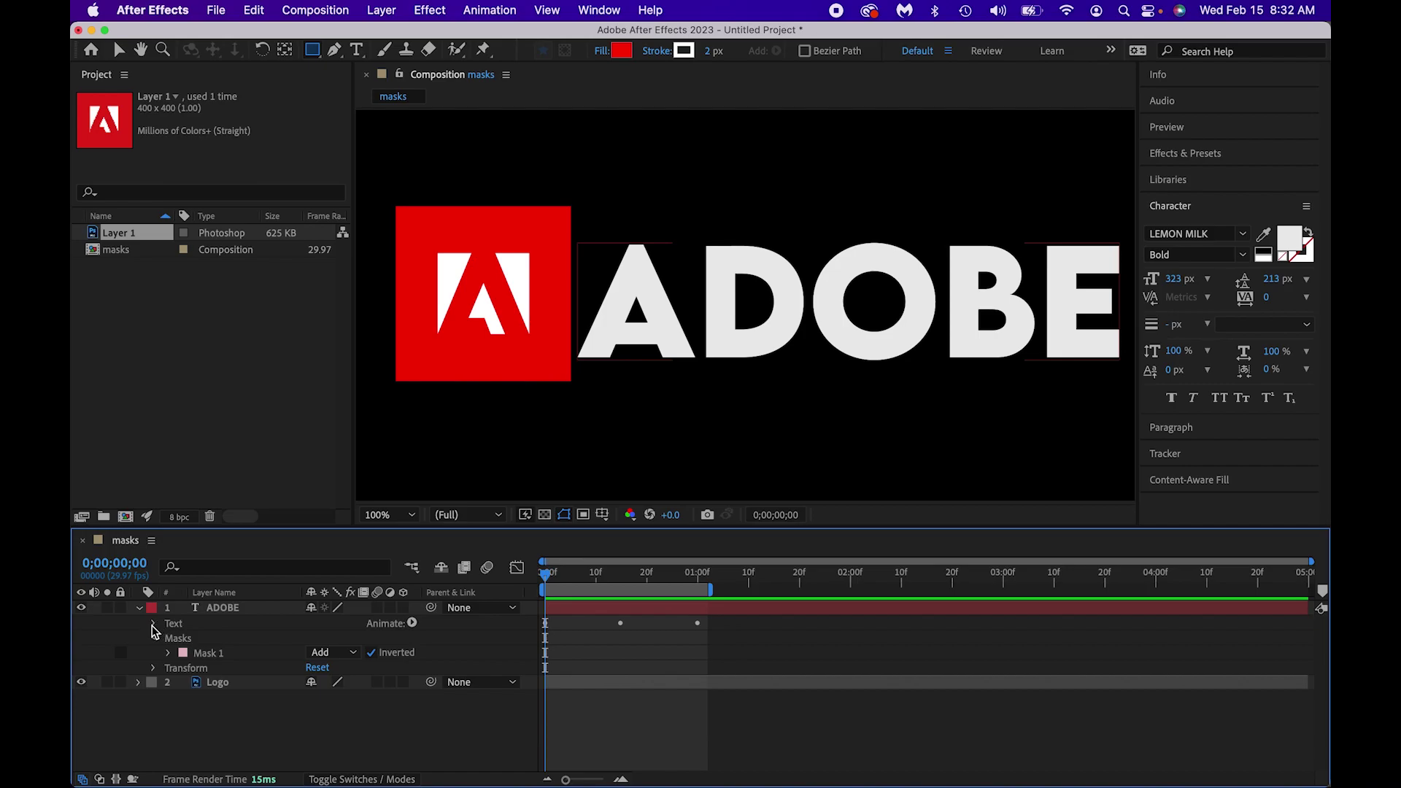
click(155, 626)
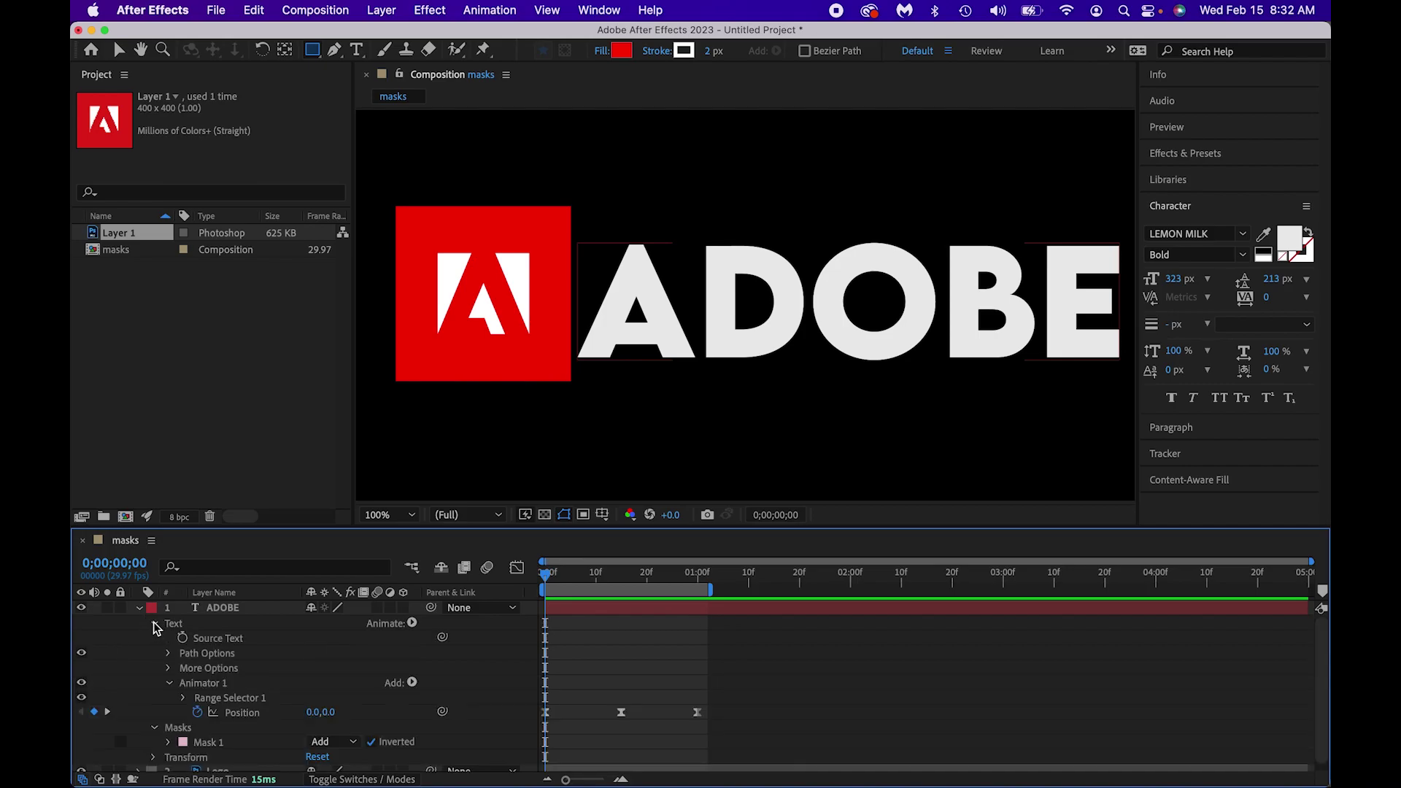
Add a new shape layer above the Logo layer via Layer > New > Shape Layer
click(139, 608)
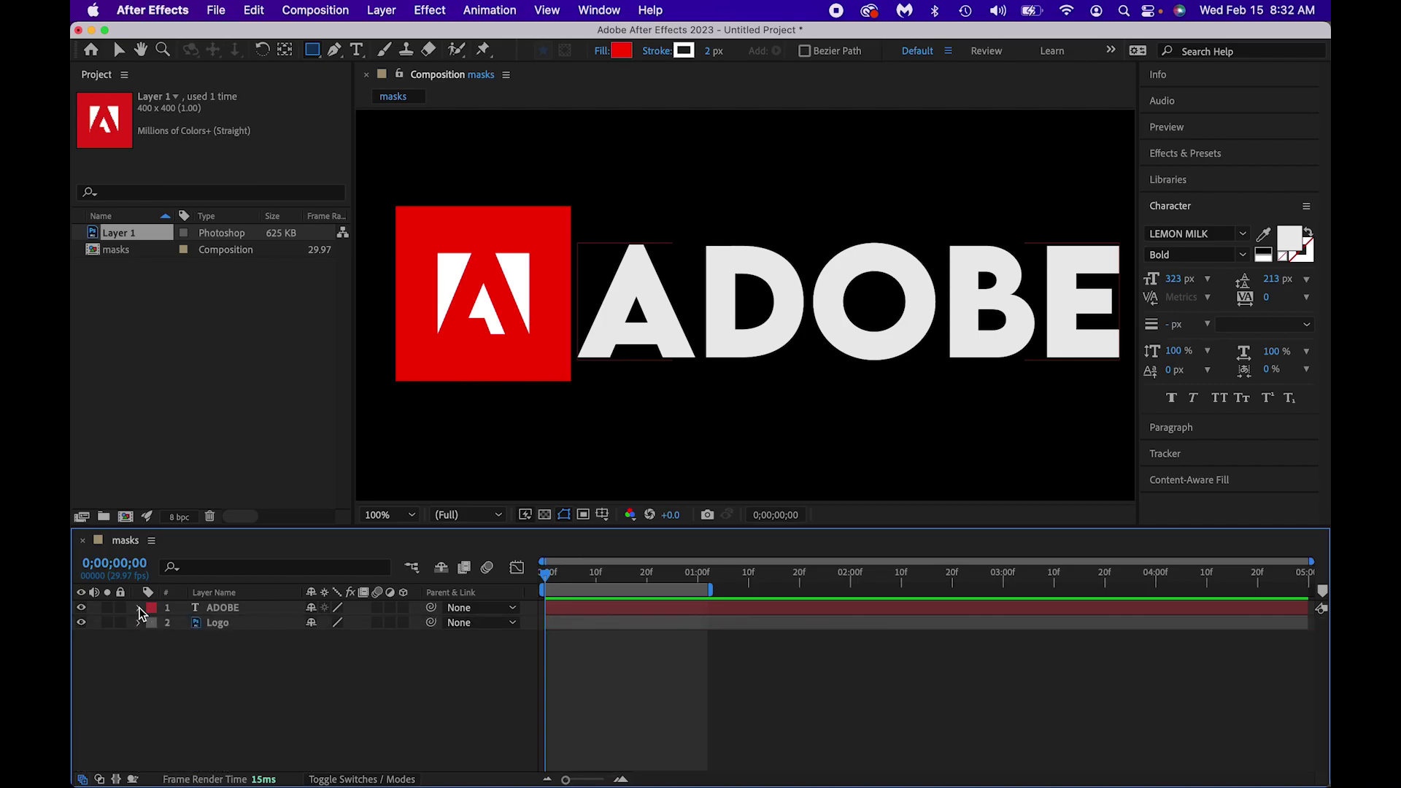
click(235, 623)
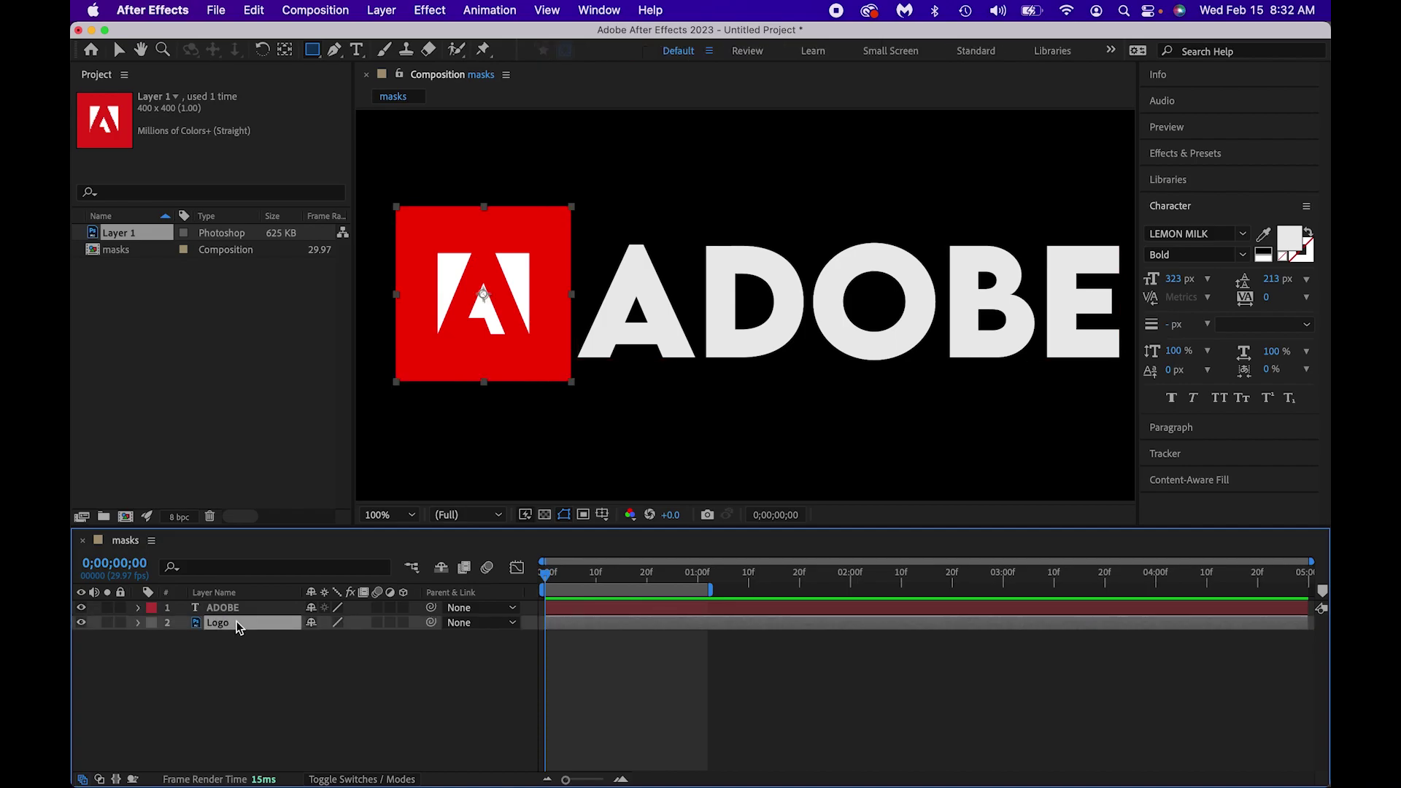
click(377, 15)
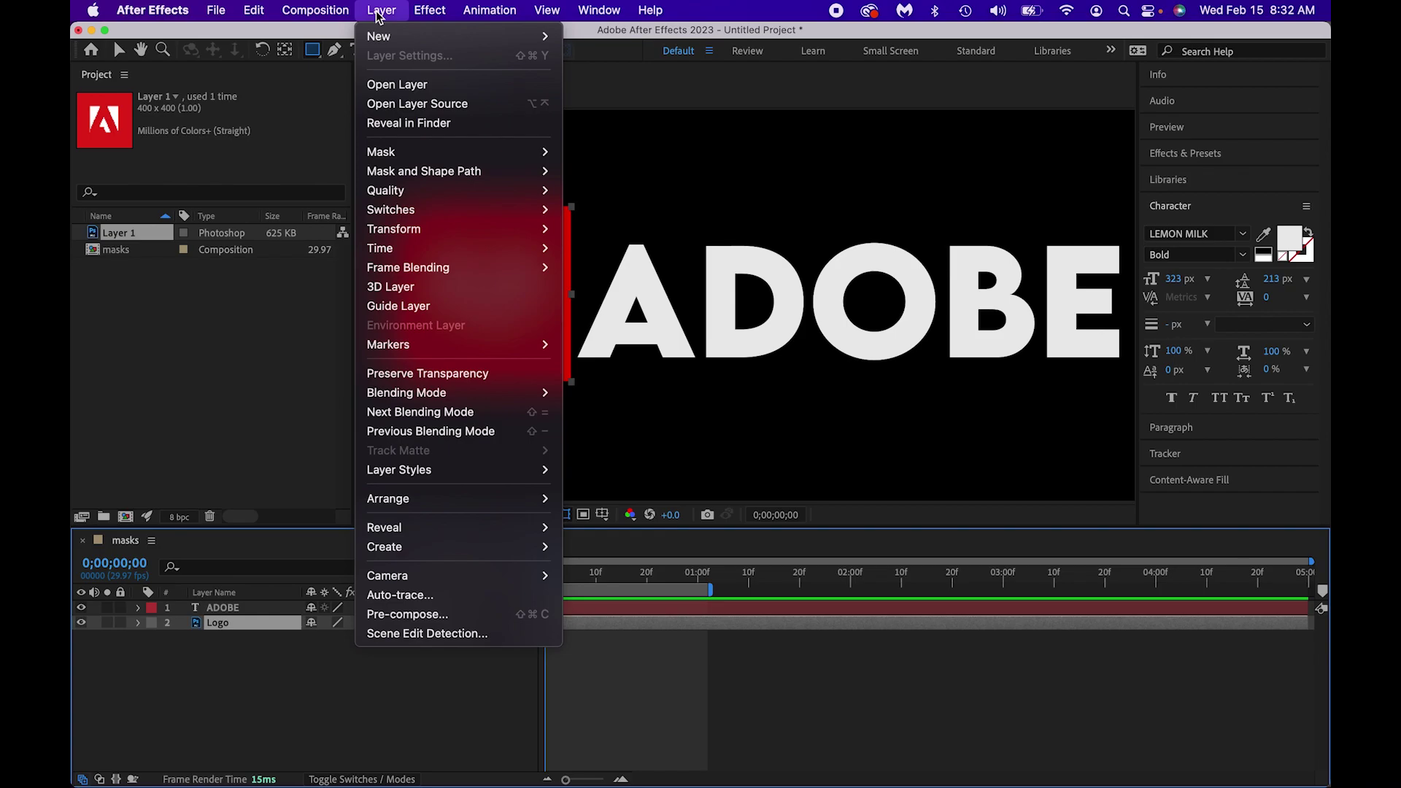
mouse_move(379, 36)
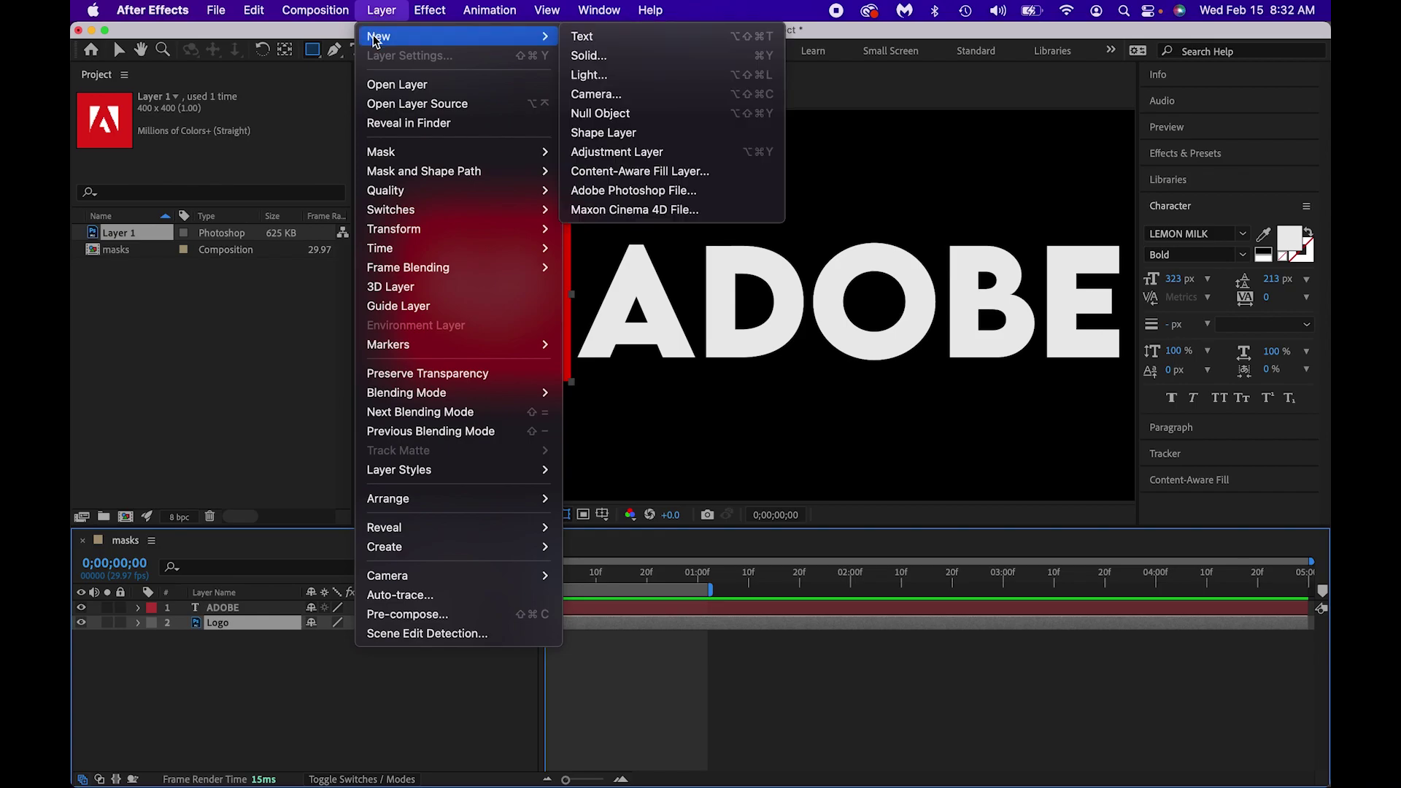
click(617, 133)
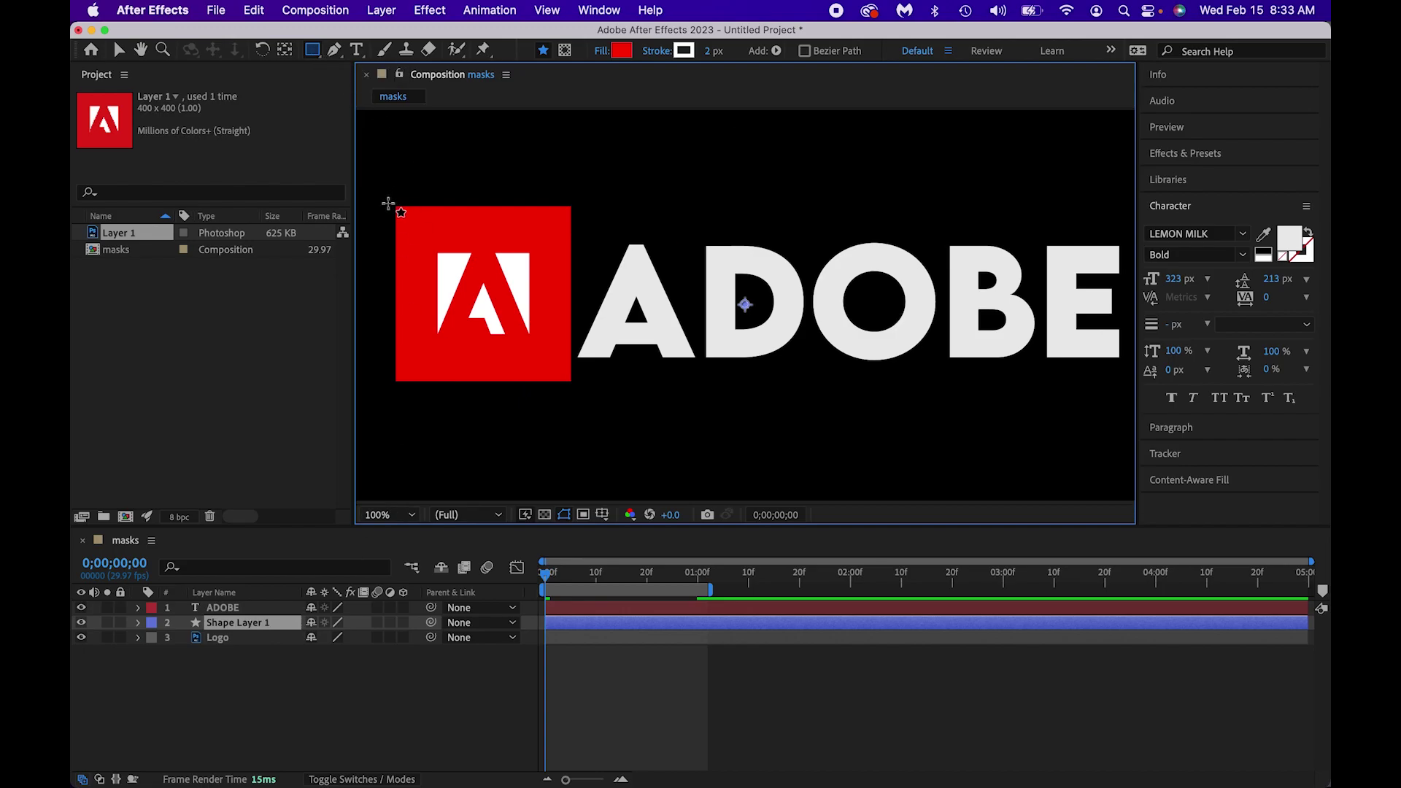
Draw a red rectangle on Shape Layer 1 covering the Adobe logo square
mouse_move(377, 385)
mouse_down()
mouse_move(363, 398)
mouse_move(603, 468)
mouse_up()
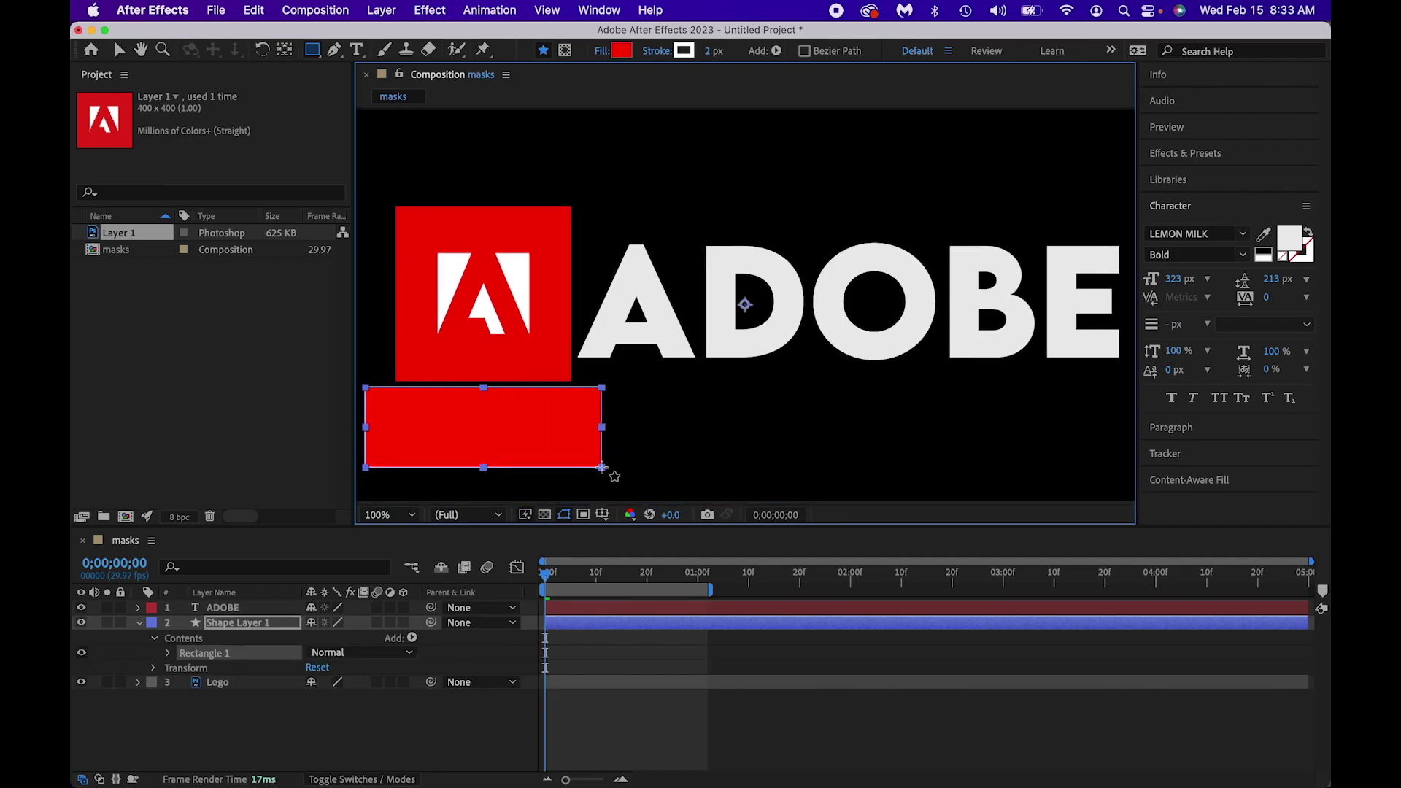
key(Delete)
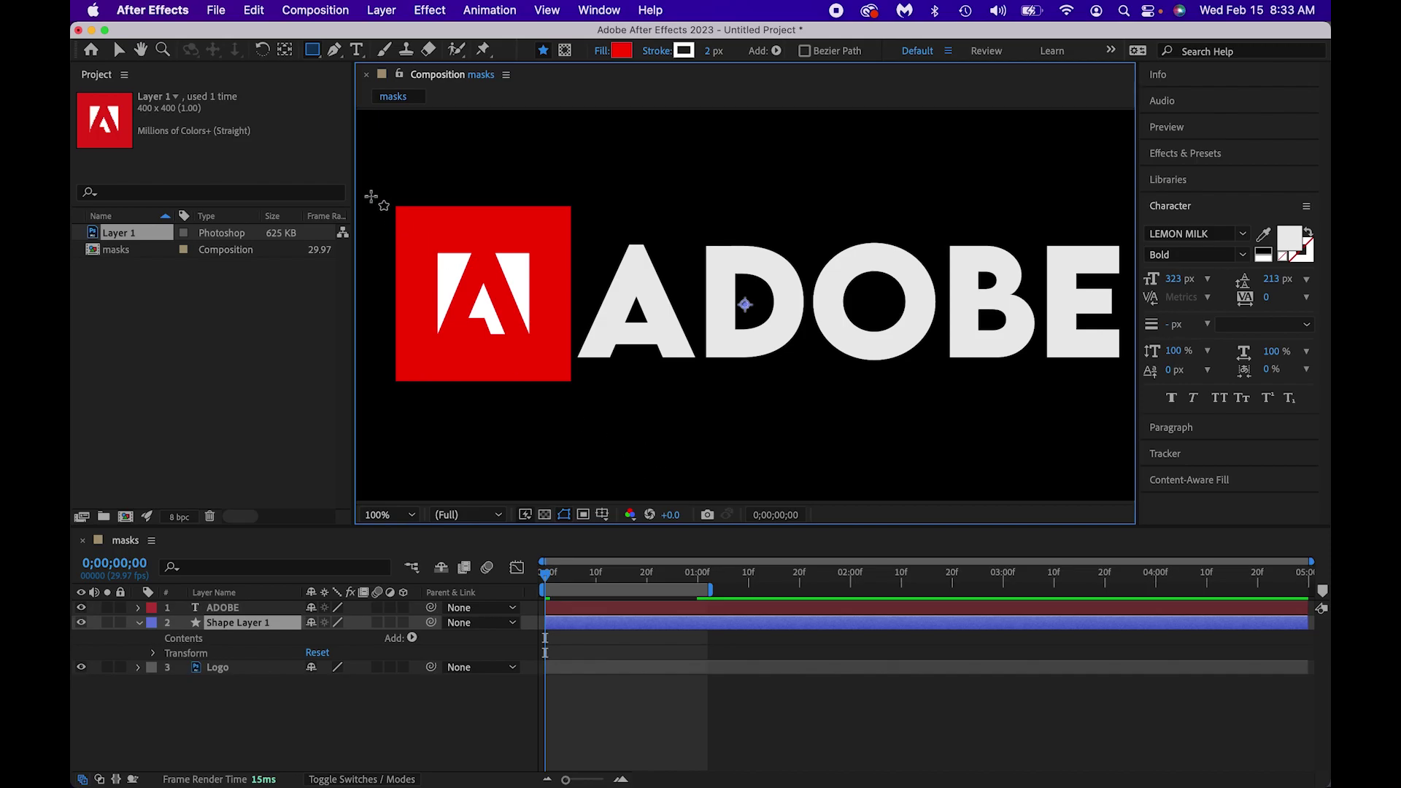
drag(371, 194, 578, 392)
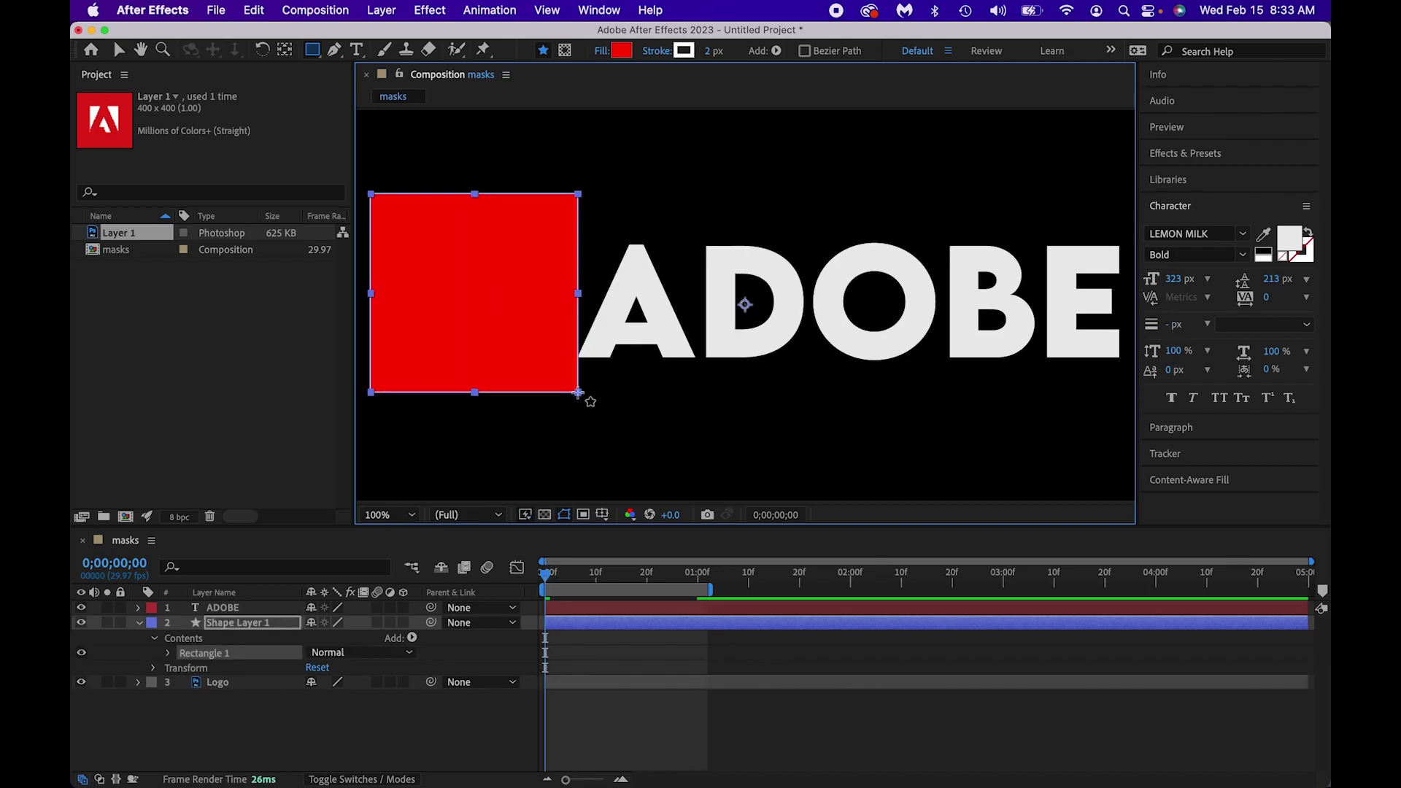
click(227, 686)
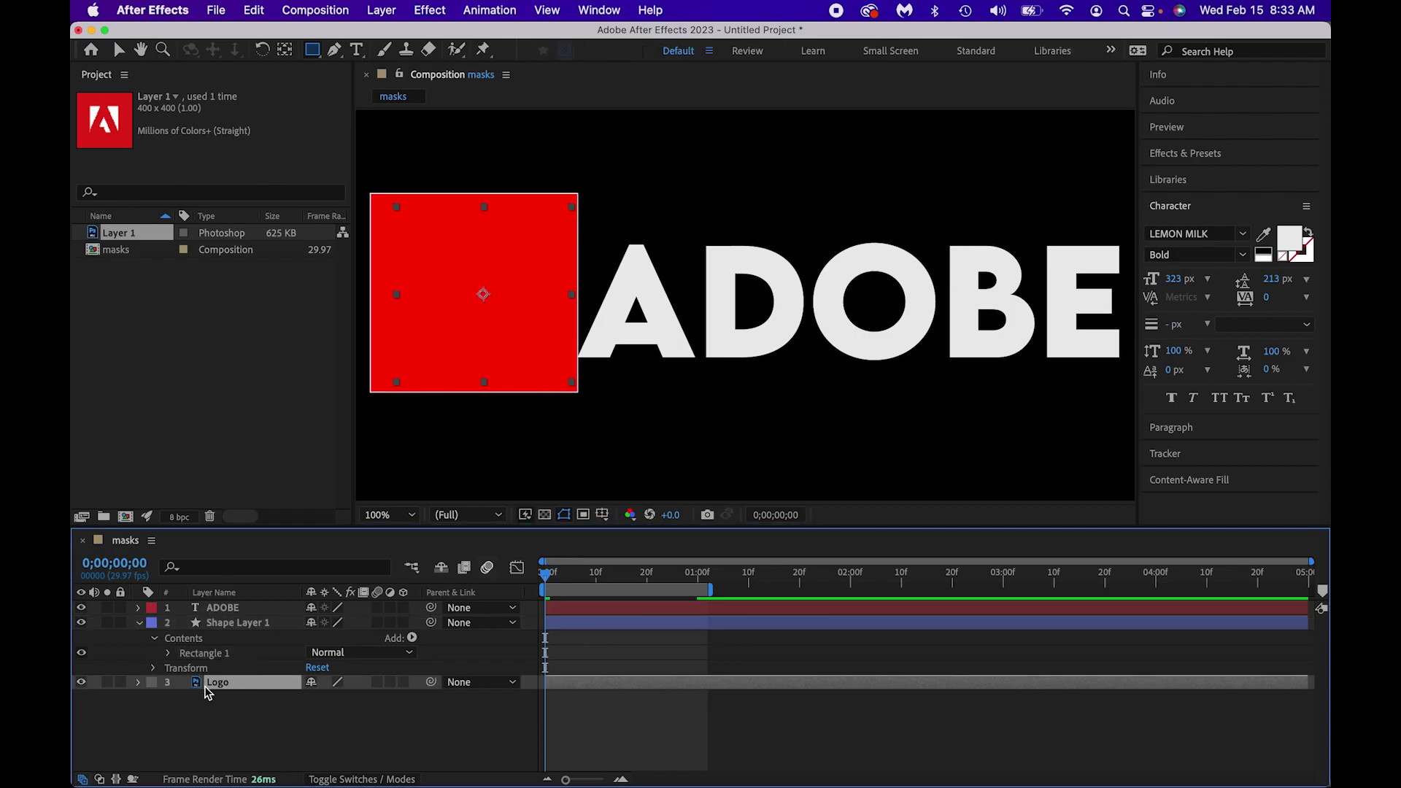
Set the Logo layer's Track Matte to '2. Shape Layer 1'
click(100, 779)
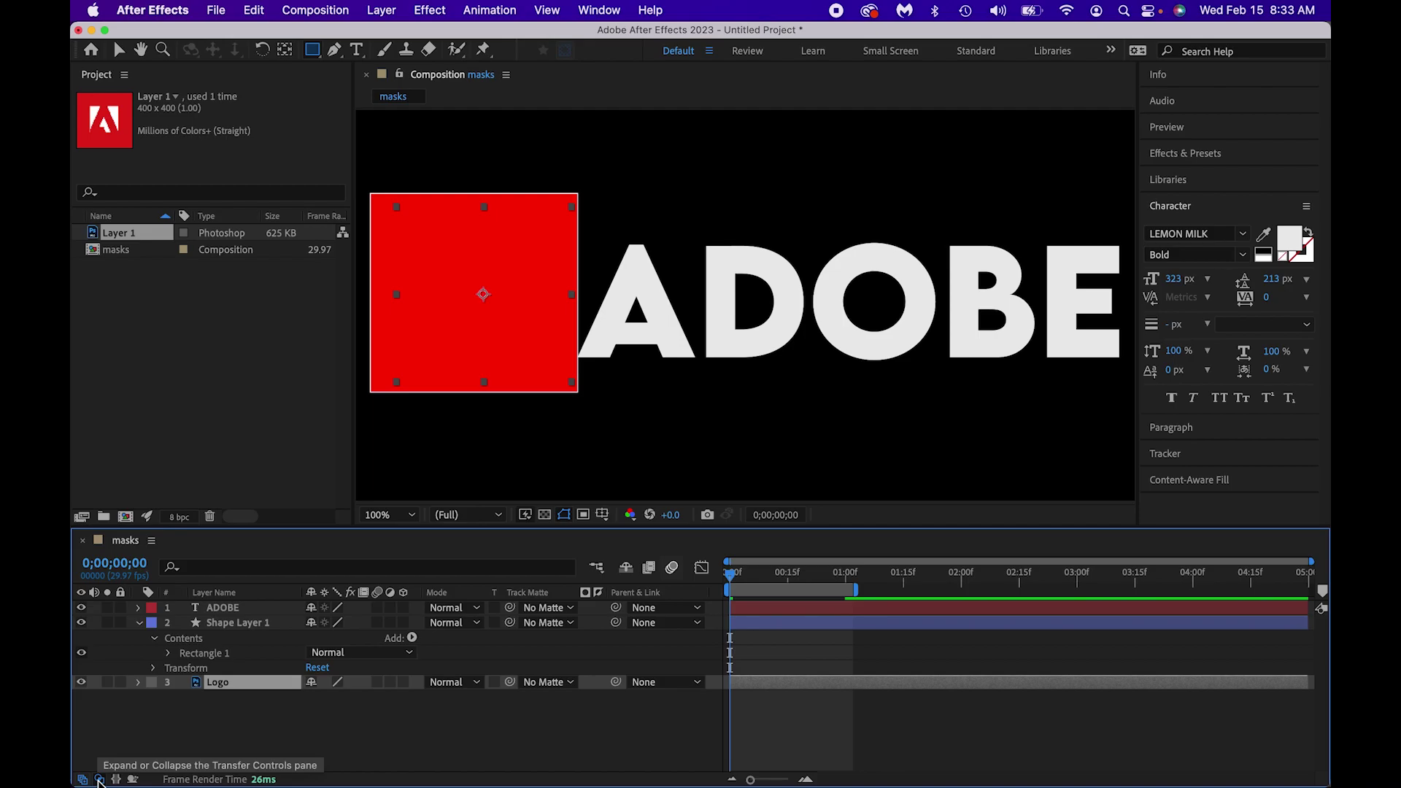
click(551, 682)
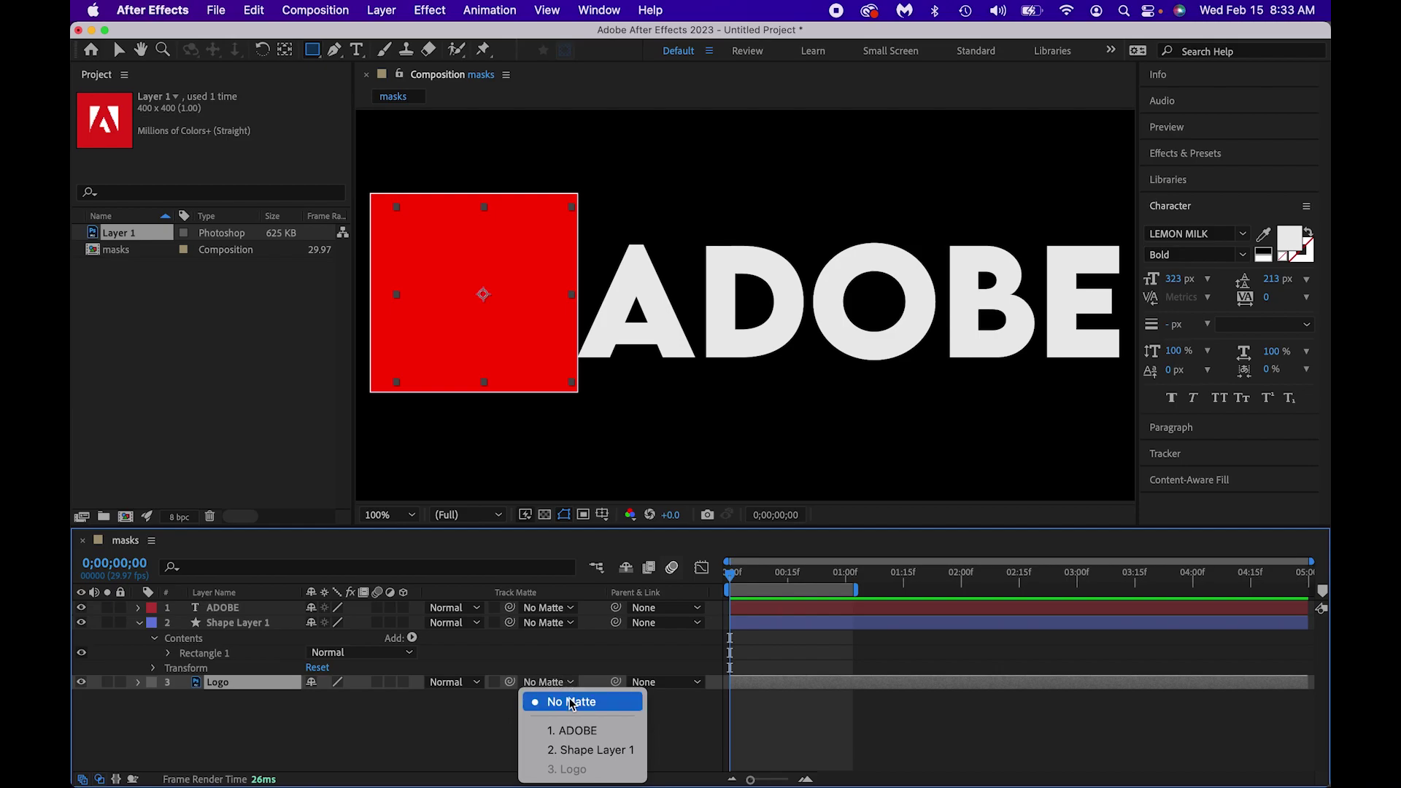
click(575, 751)
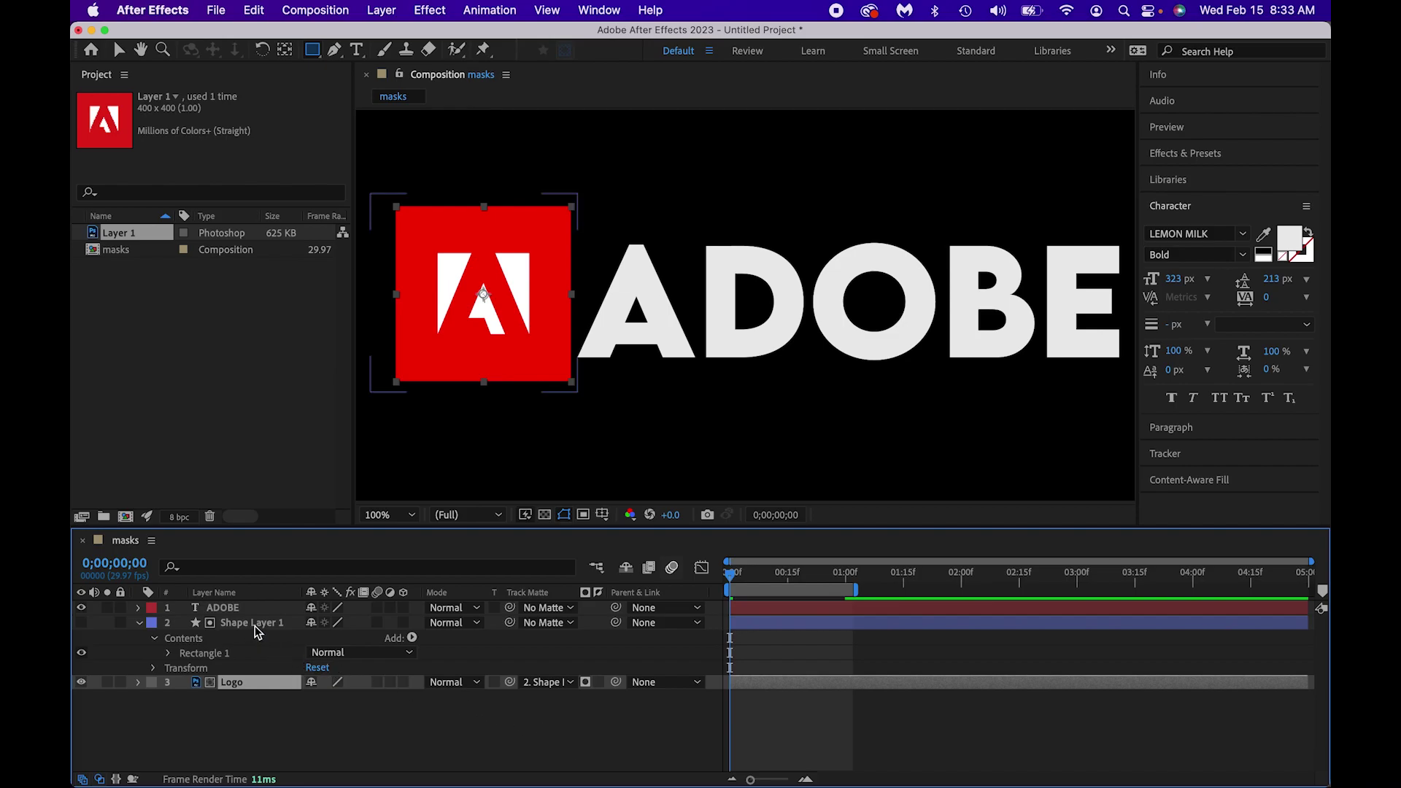
click(137, 684)
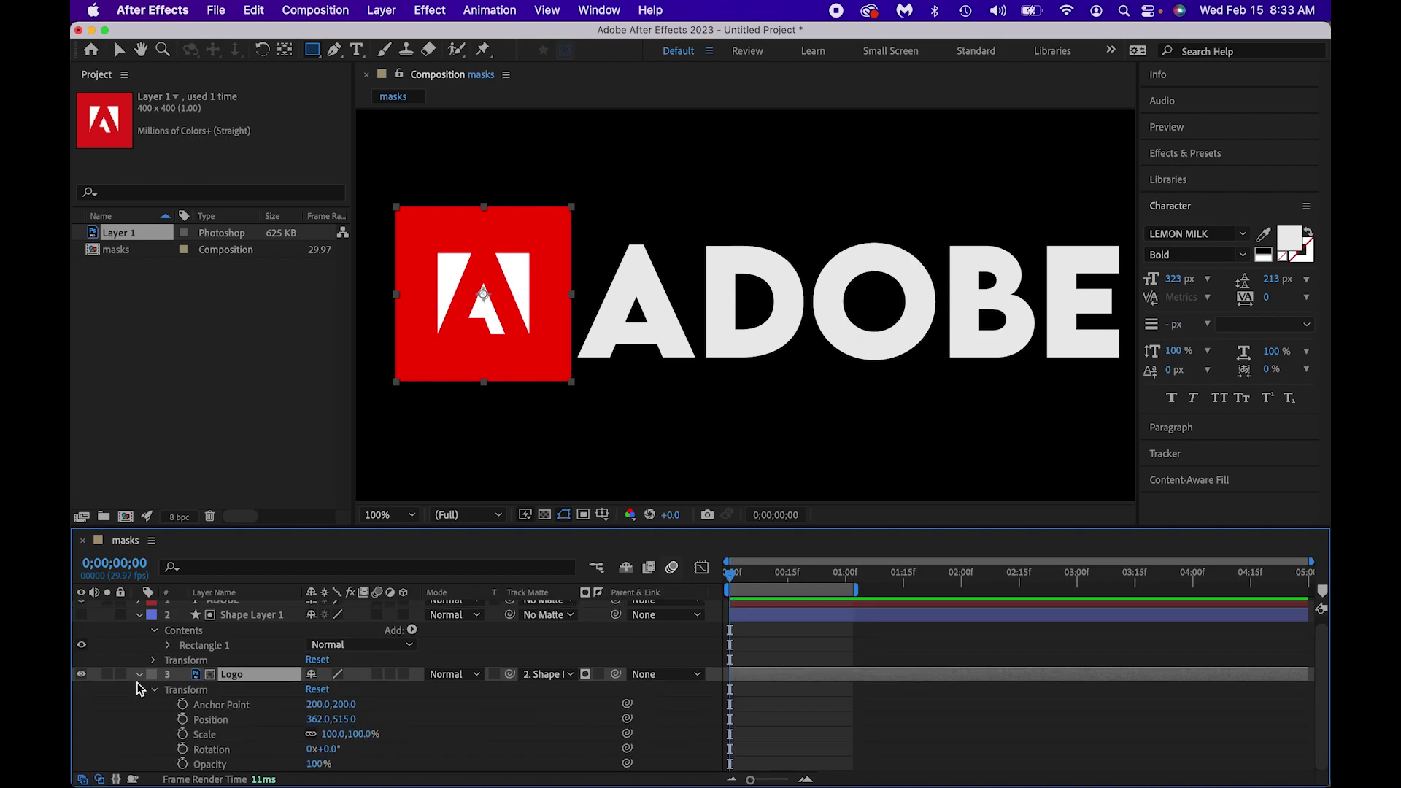
Keyframe the Logo position at frame 0 and drop it to Y 976 at frame 14
click(182, 720)
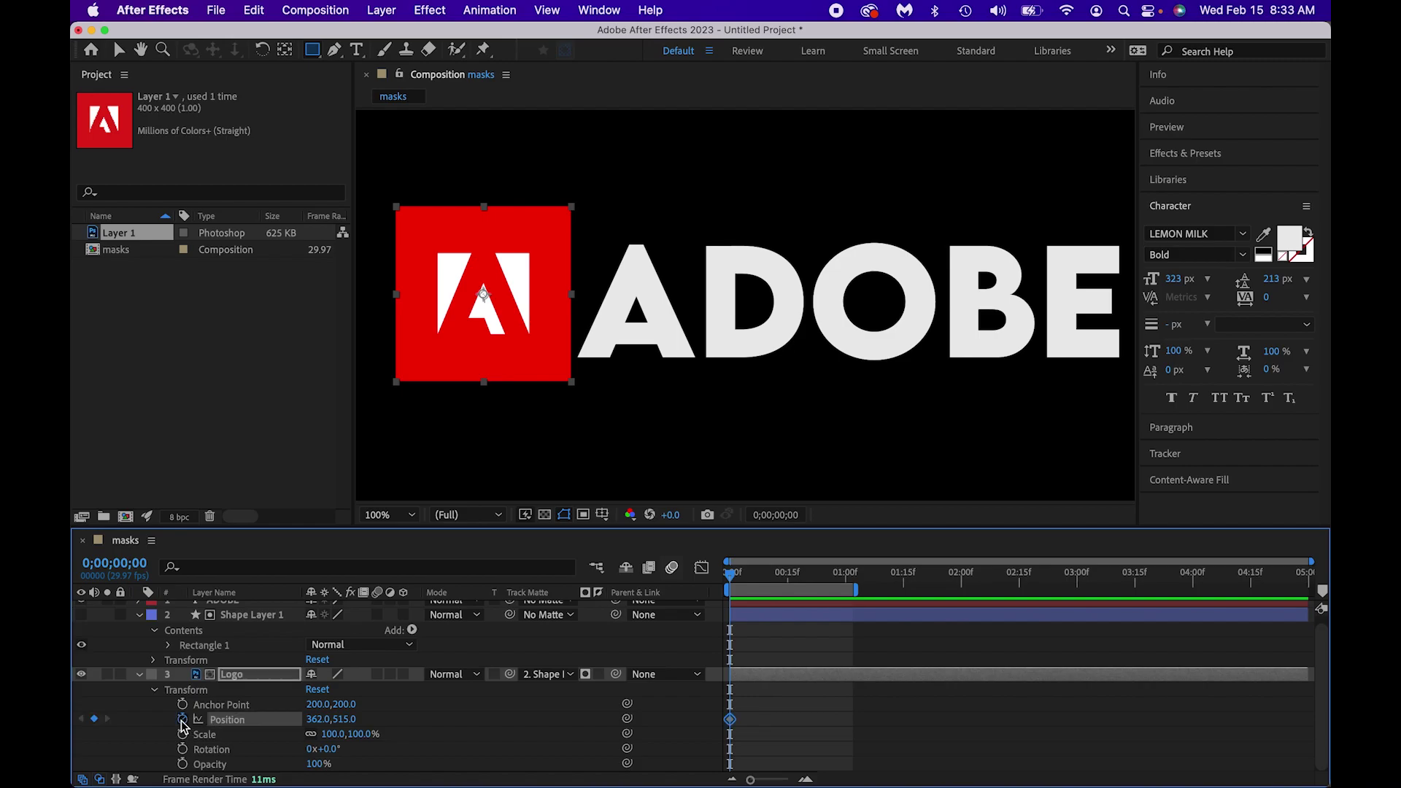
click(344, 720)
drag(346, 721, 760, 685)
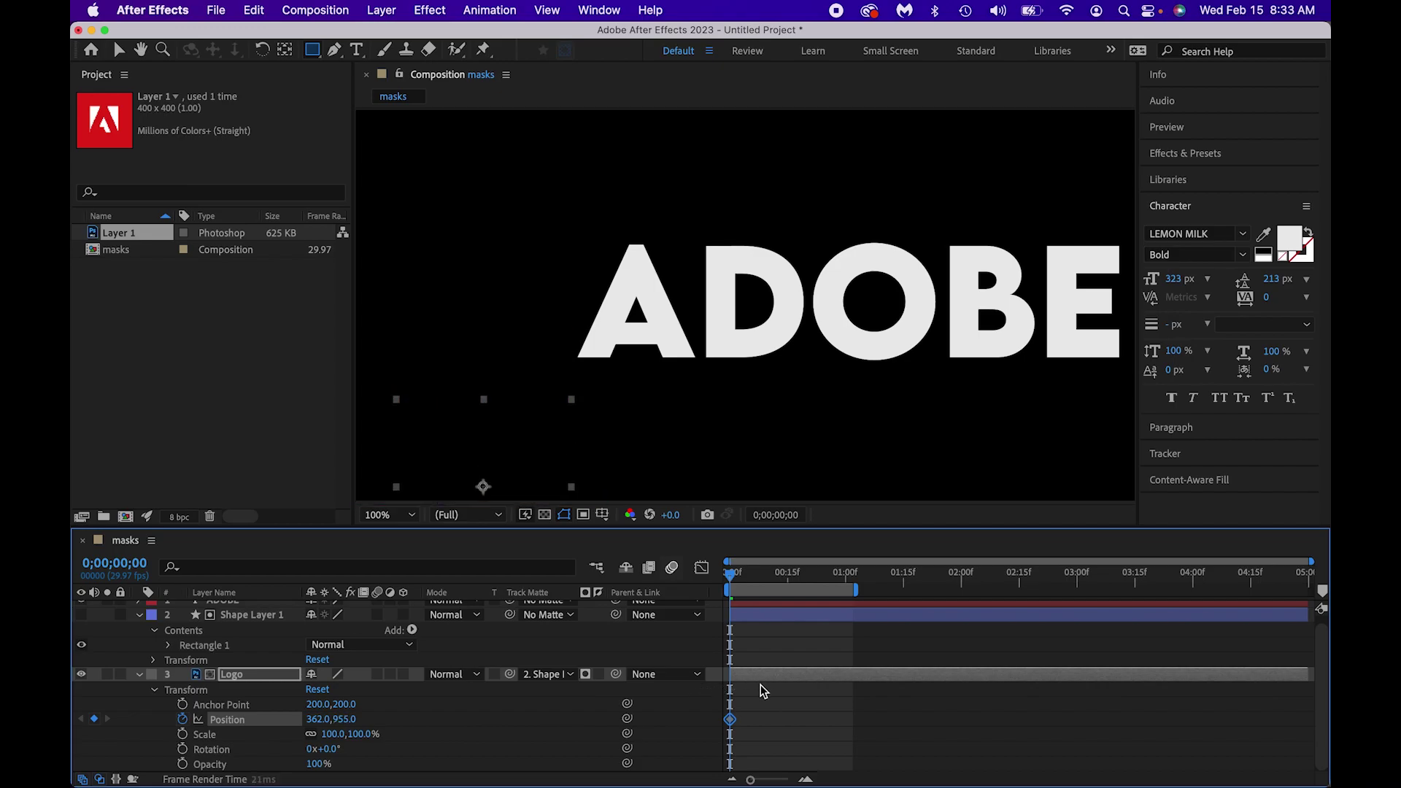
key(super+z)
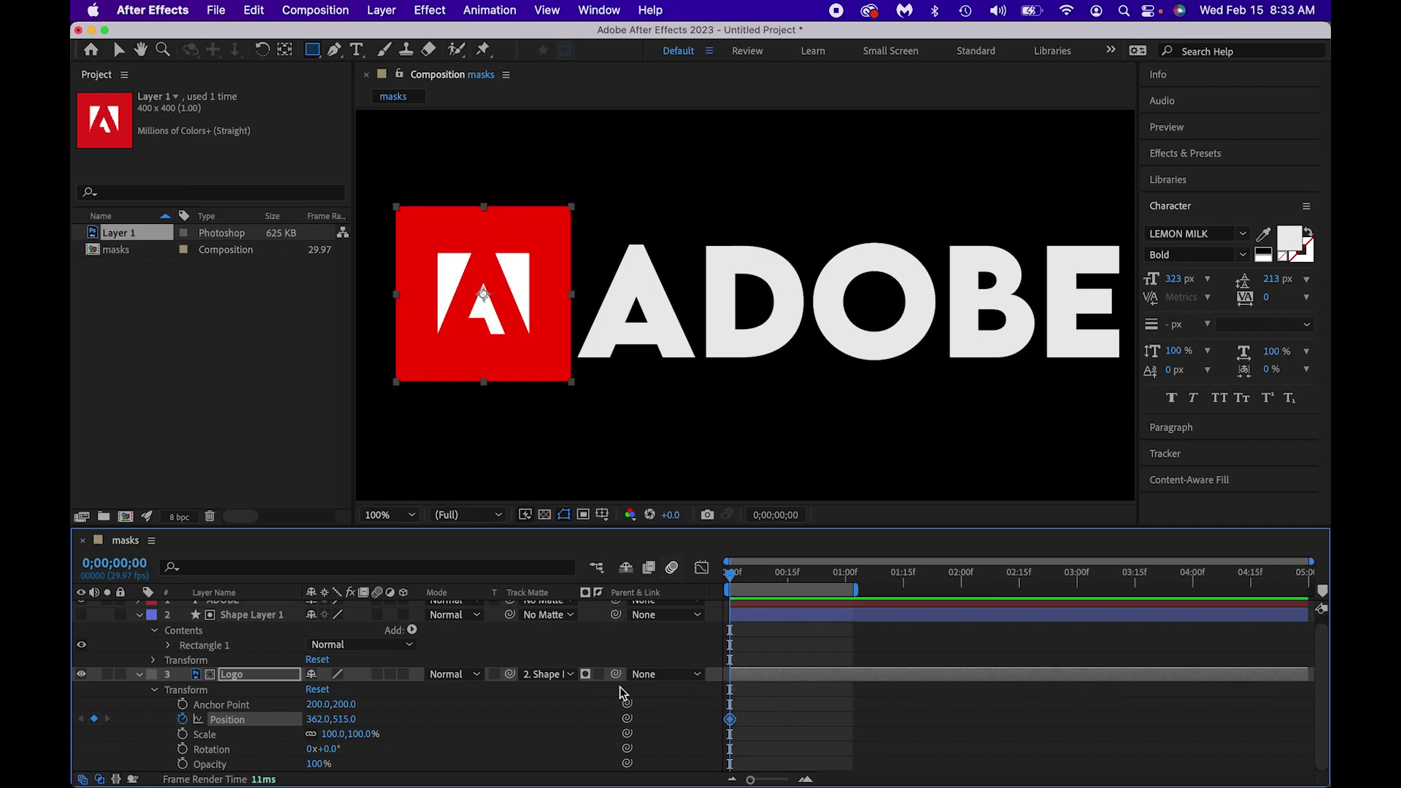
drag(730, 573, 787, 581)
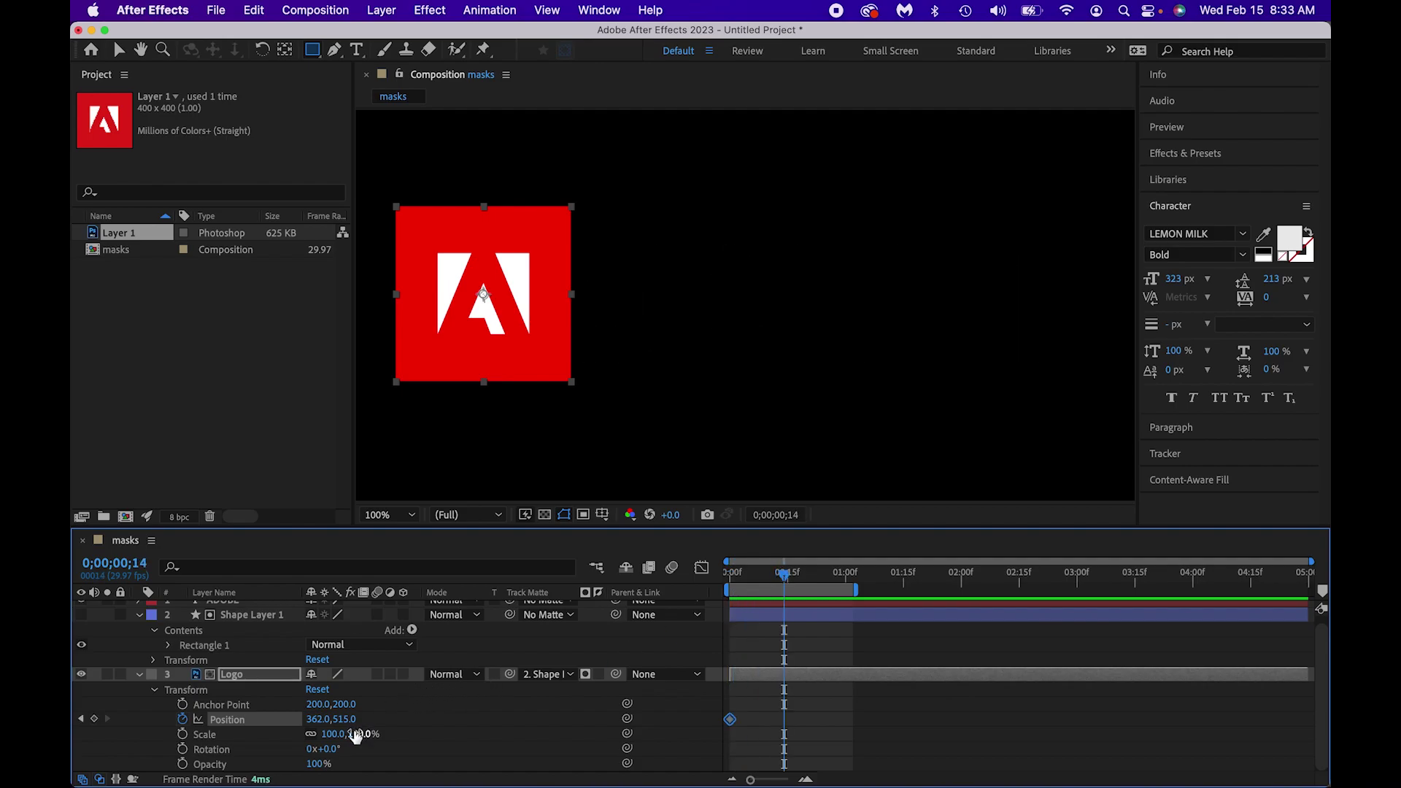
drag(345, 723, 642, 722)
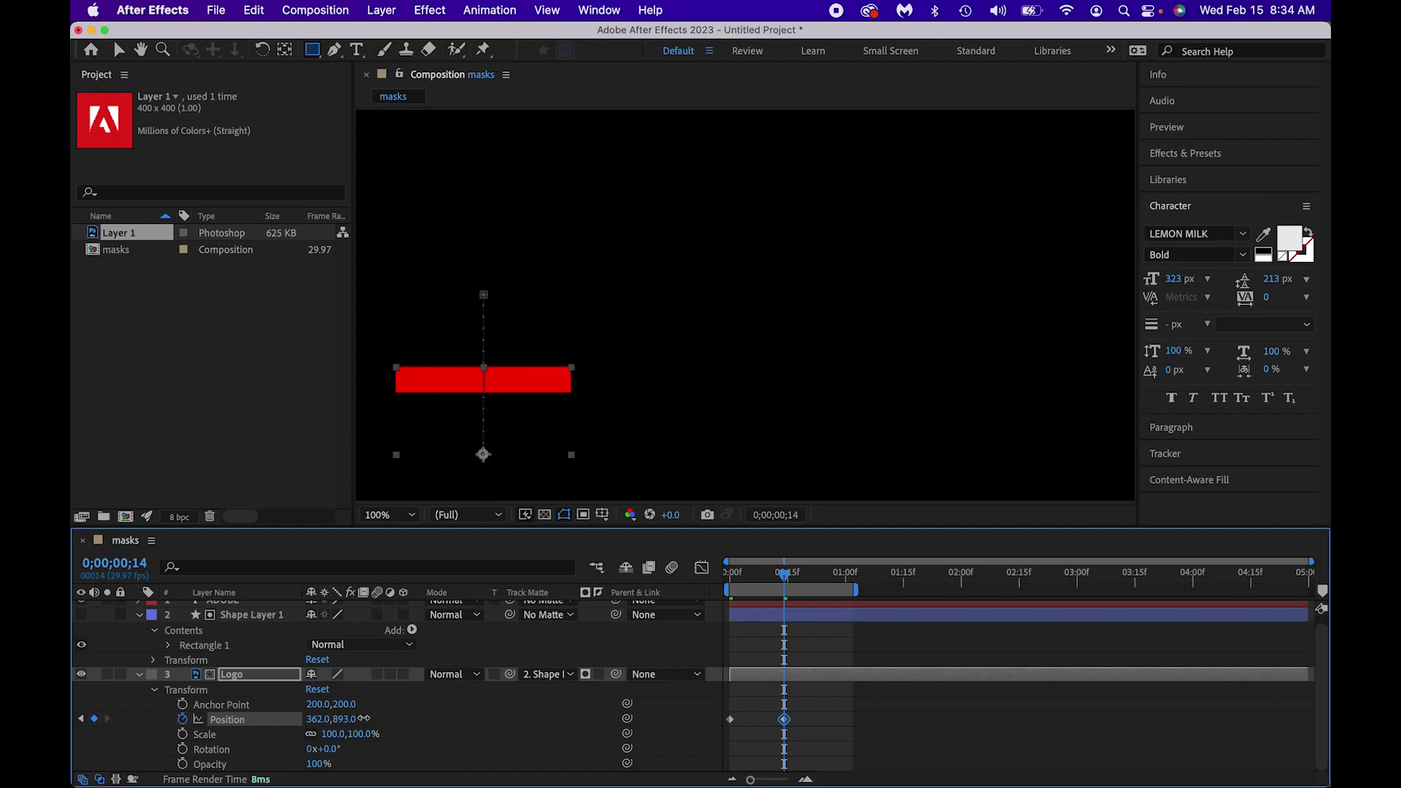
drag(351, 719, 431, 721)
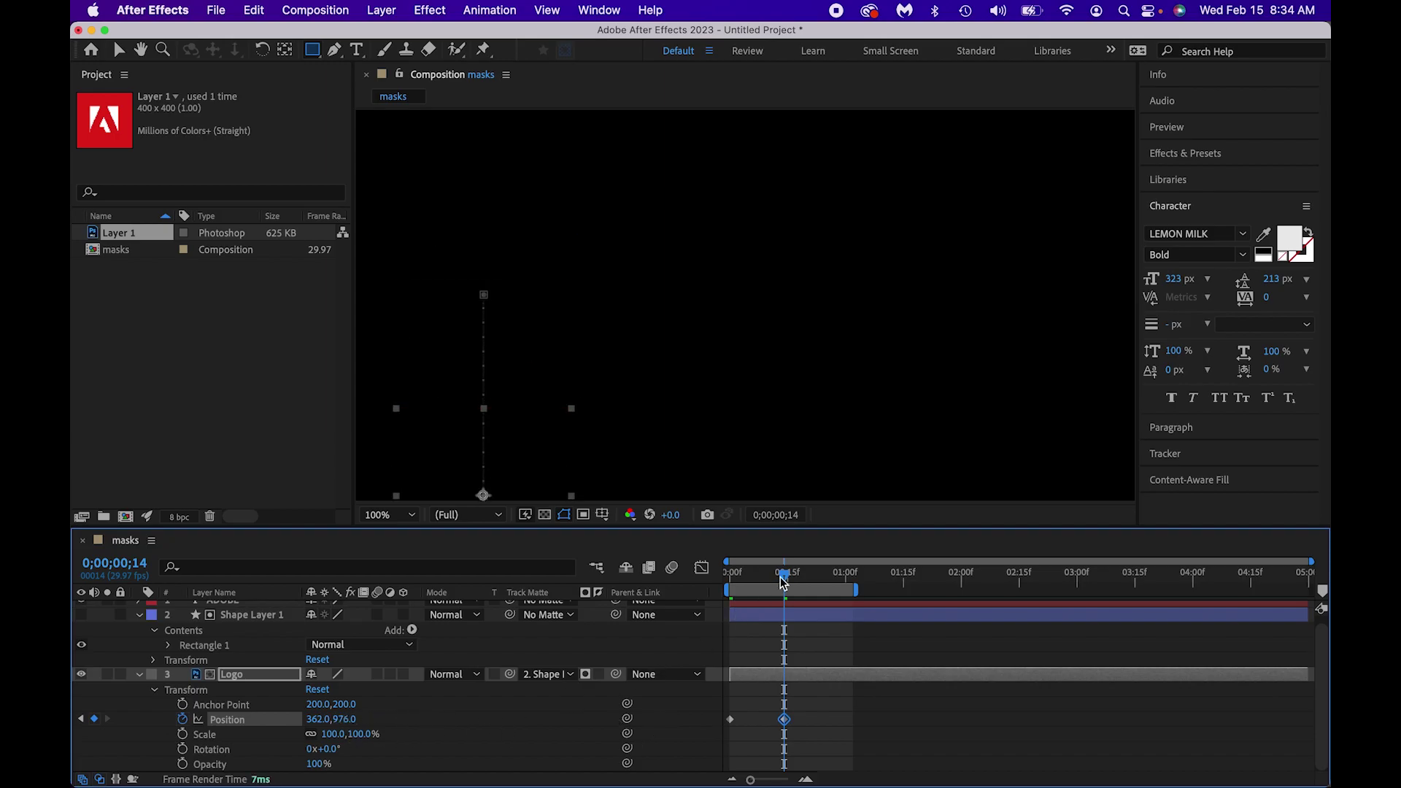
Paste the original 362,515 position keyframe at 0;00;01;01
drag(788, 580, 850, 577)
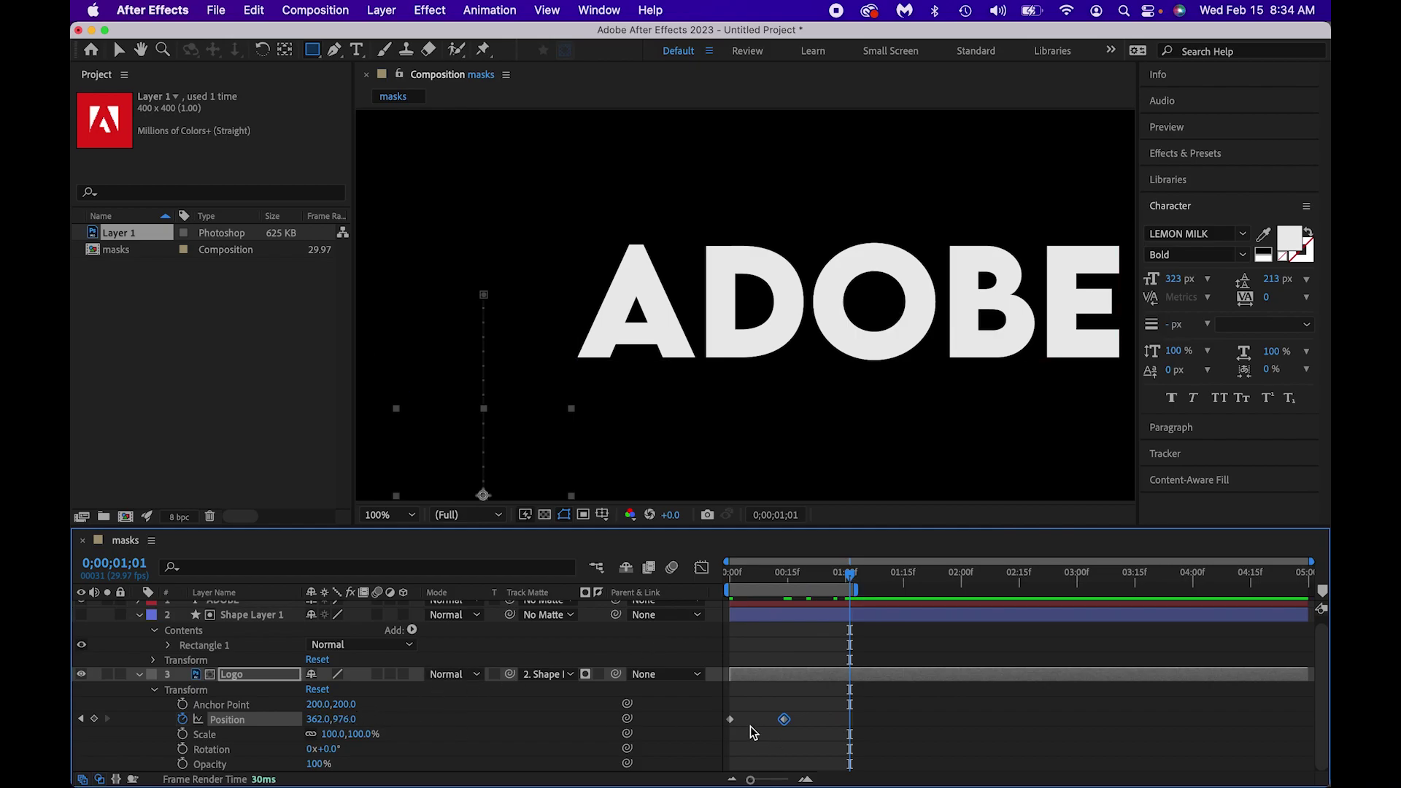
click(750, 725)
key(super+v)
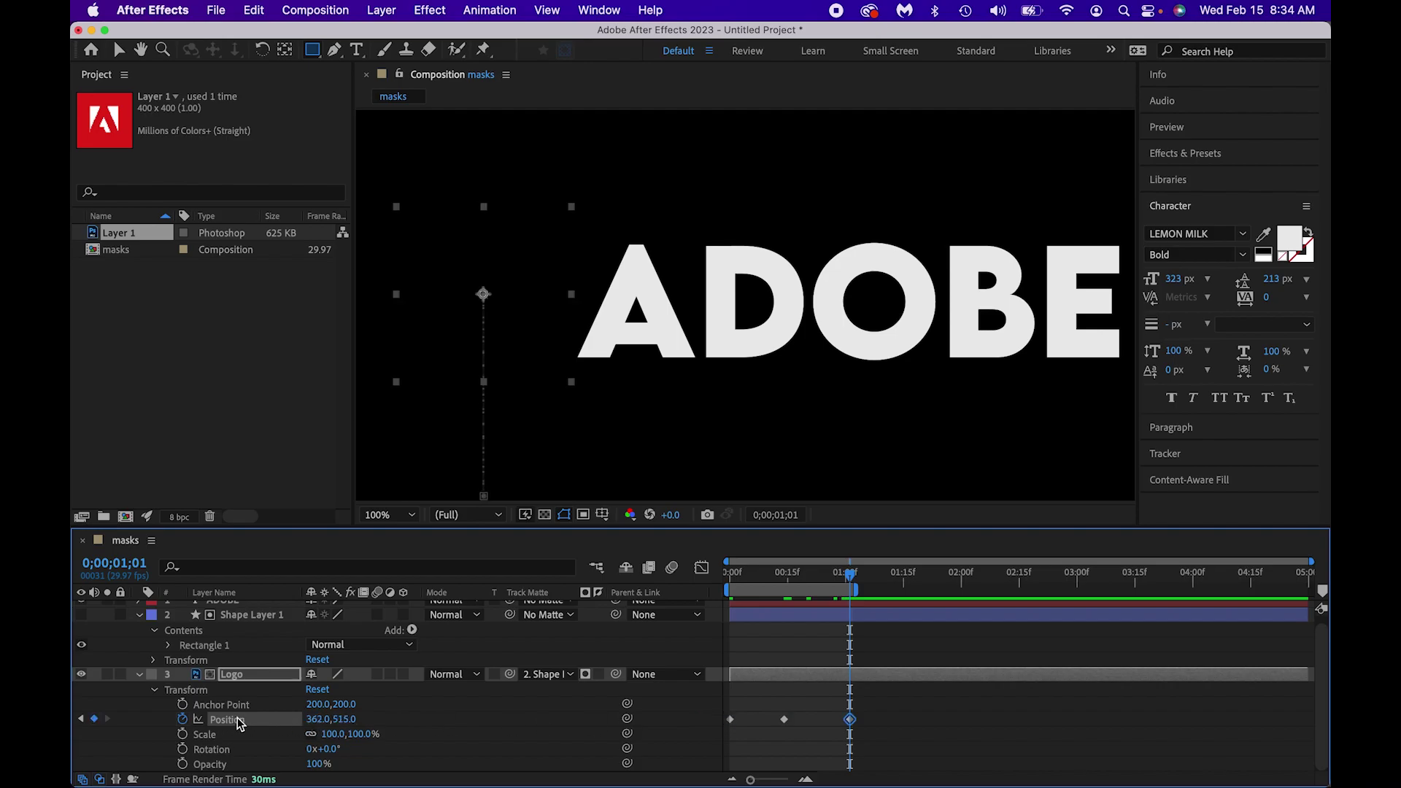
Apply Easy Ease to the Logo's three Position keyframes and preview the animation
drag(855, 734, 726, 709)
right_click(853, 721)
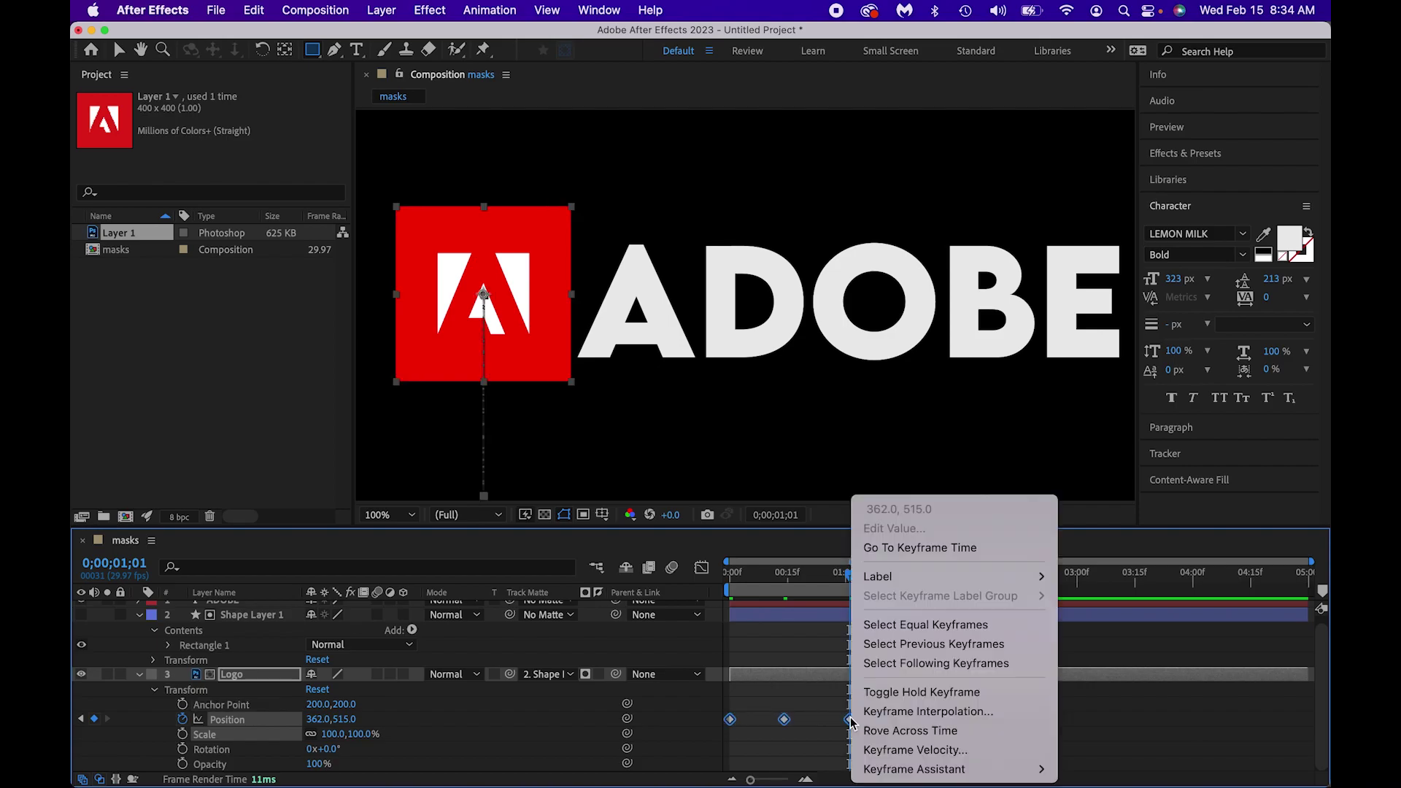
mouse_move(869, 769)
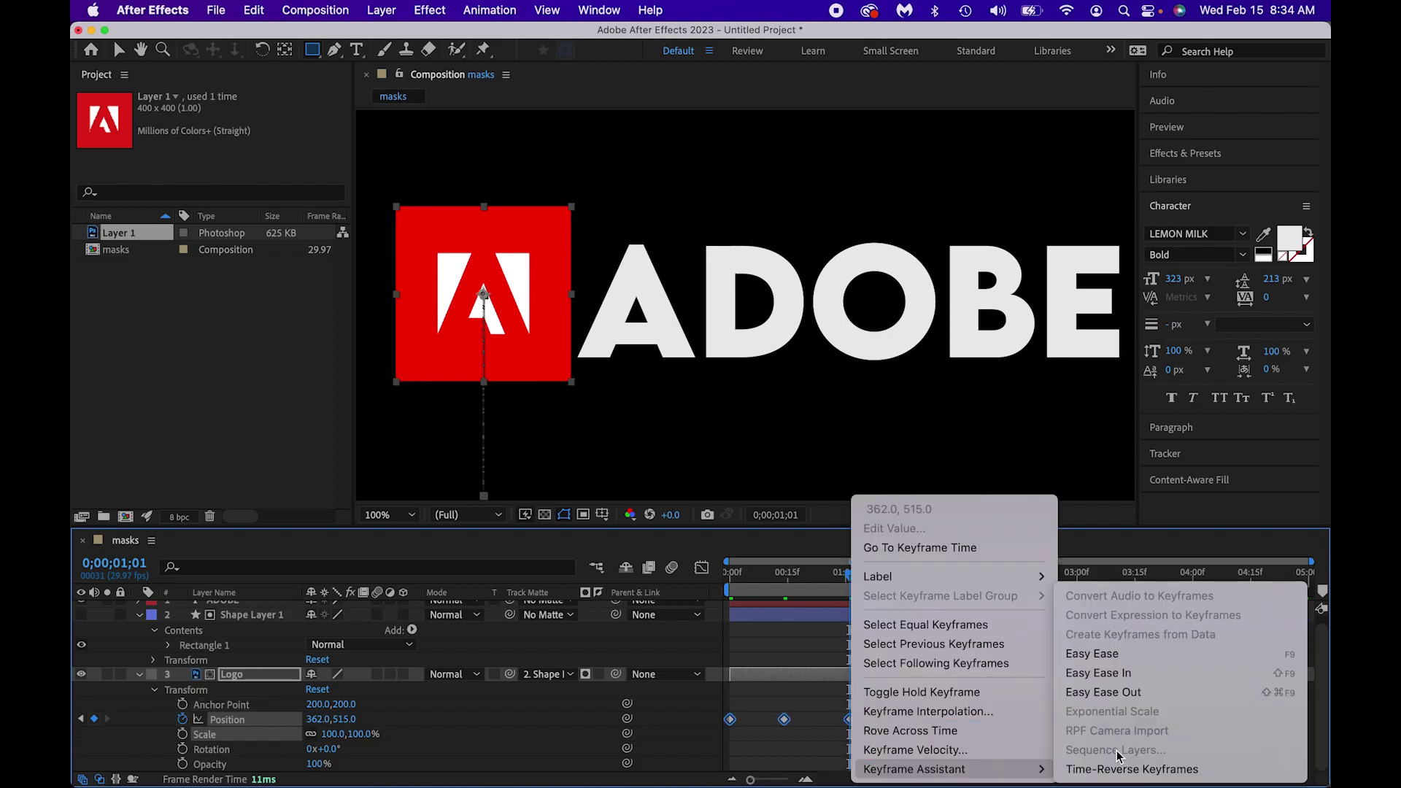
click(1106, 656)
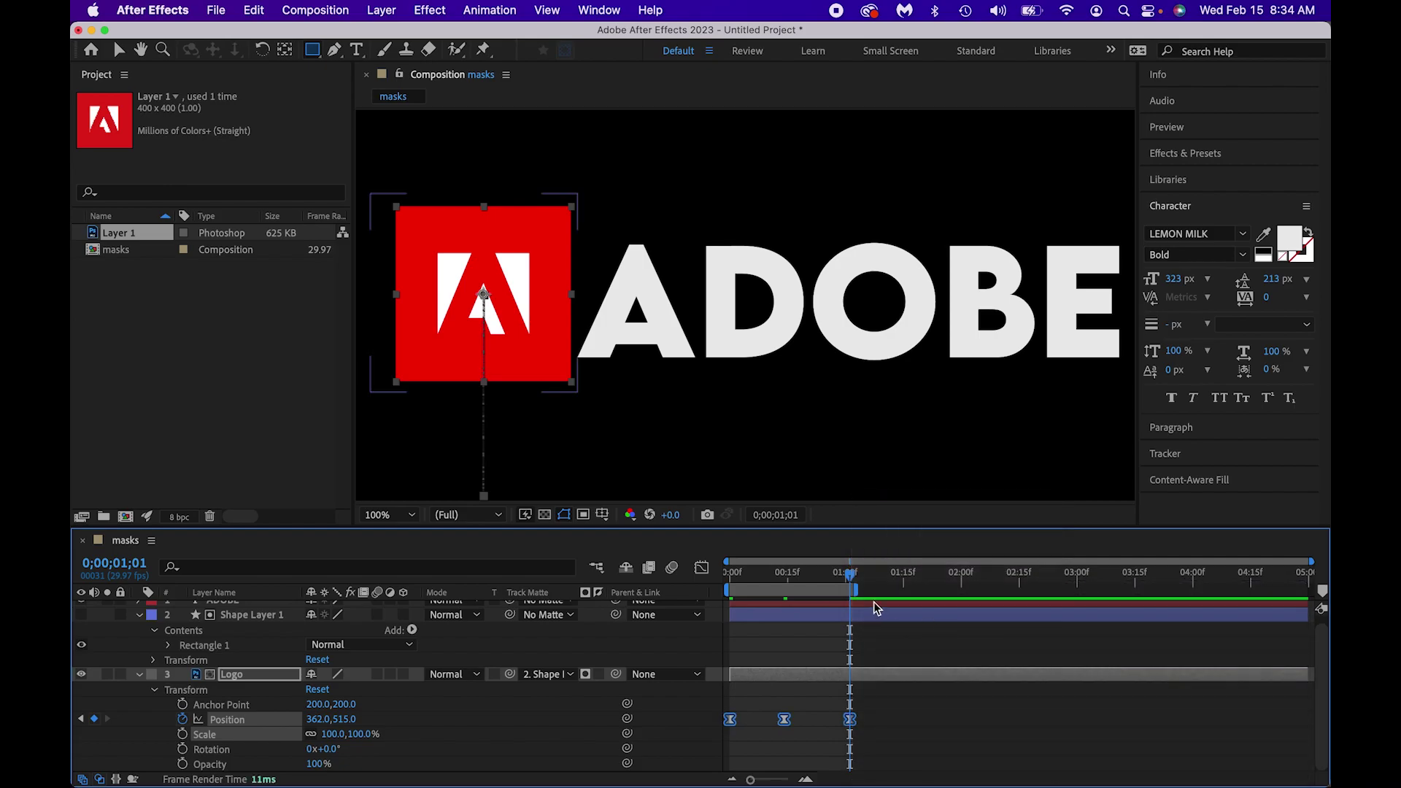
key(space)
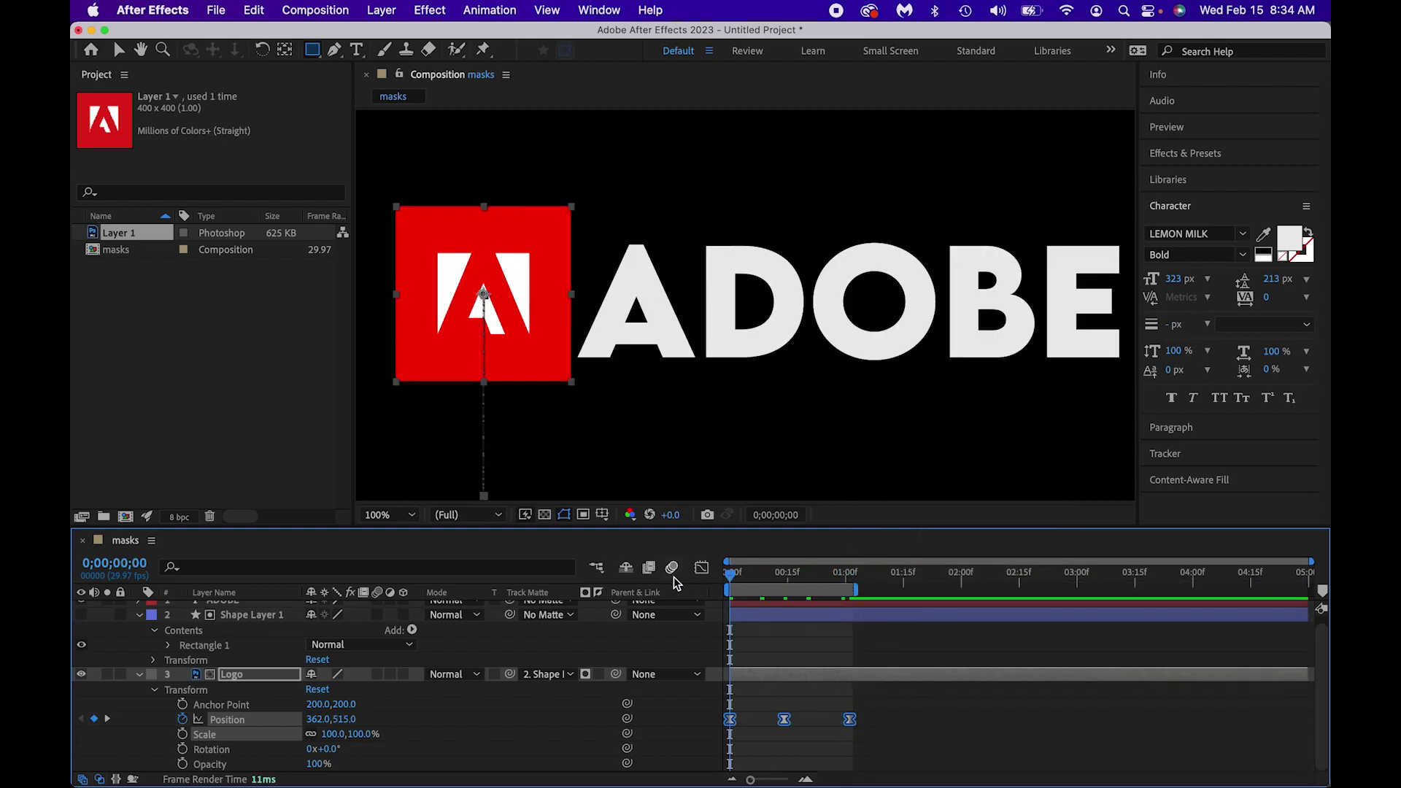